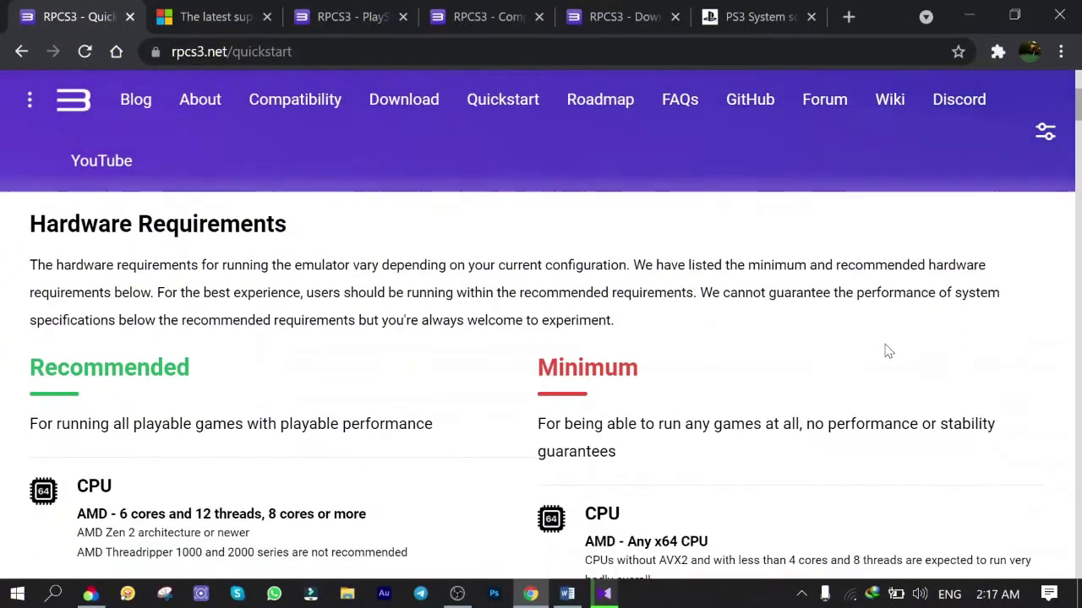
# Step: Review the recommended and minimum hardware requirements for CPU, GPU, RAM, storage and OS on the RPCS3 Quickstart page
pyautogui.scroll(-1, 888, 350)
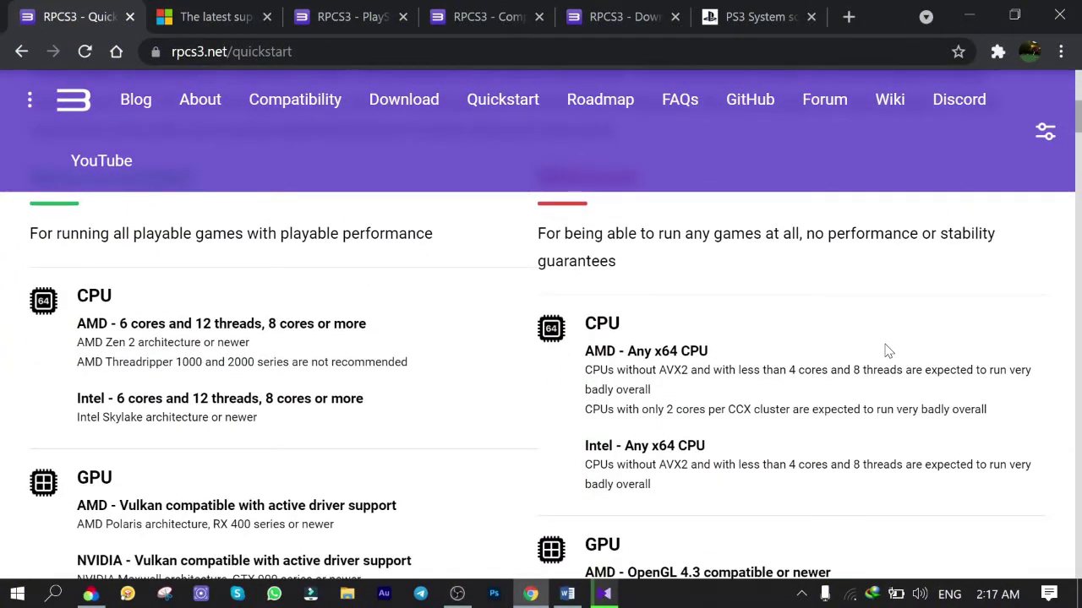
pyautogui.scroll(-1, 887, 351)
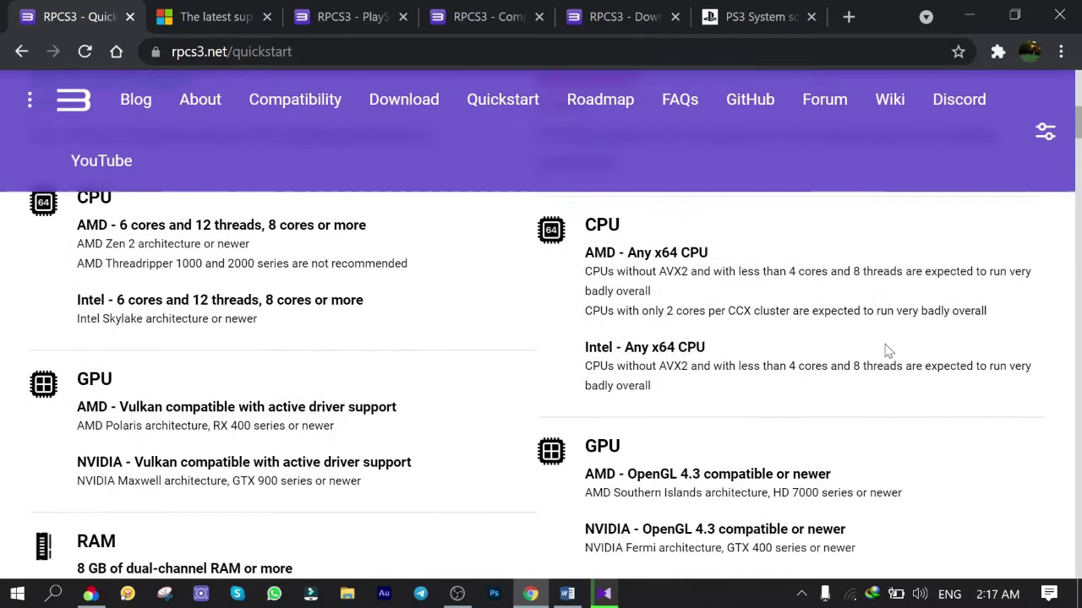
pyautogui.scroll(-1, 888, 351)
pyautogui.scroll(-1, 887, 351)
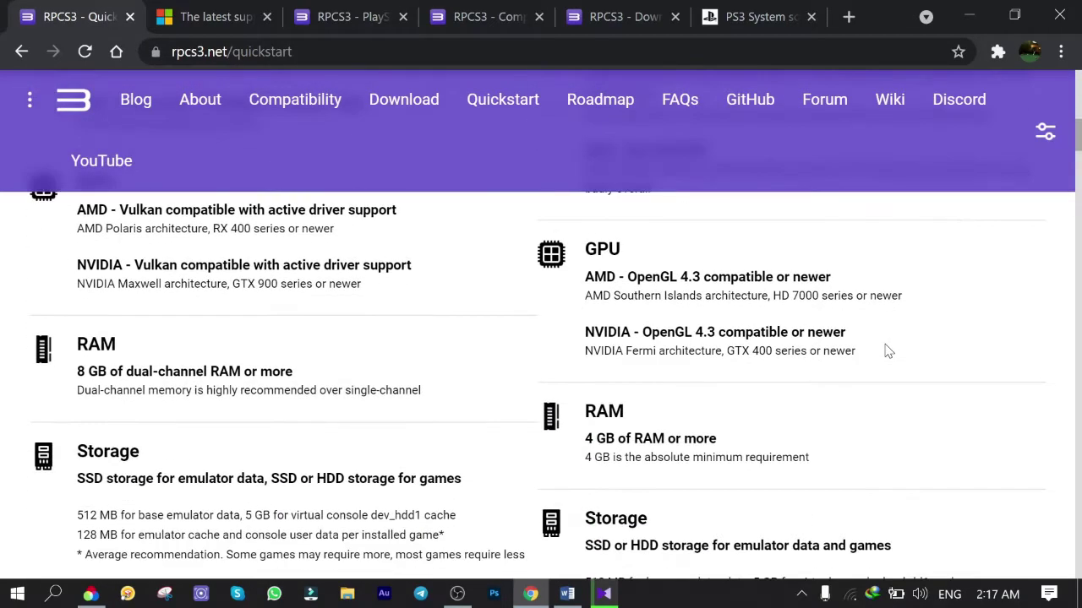
pyautogui.scroll(-1, 887, 351)
pyautogui.scroll(-1, 887, 351)
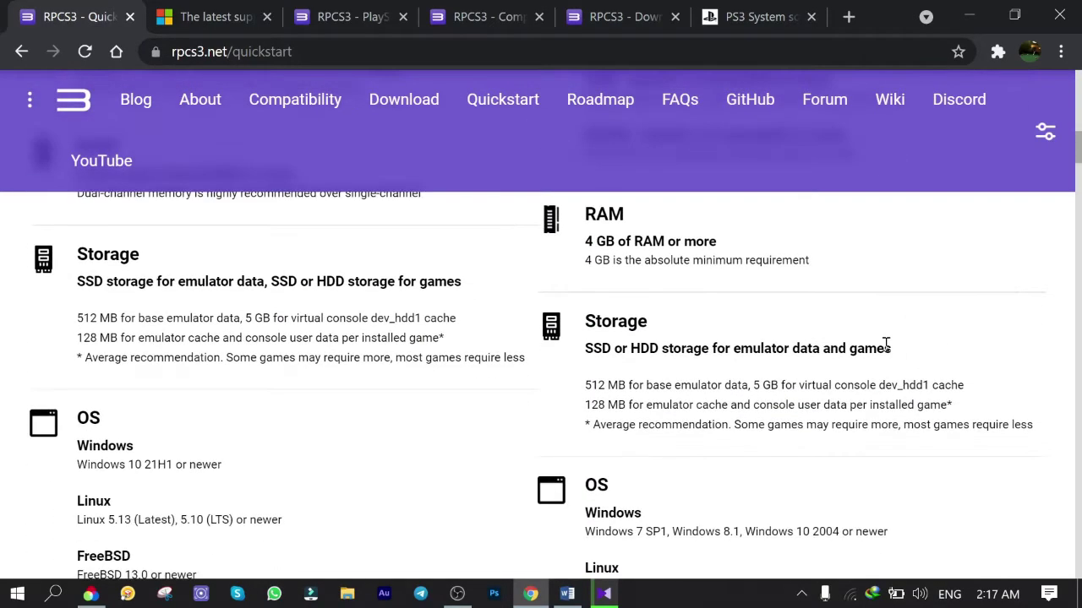
pyautogui.scroll(7, 885, 344)
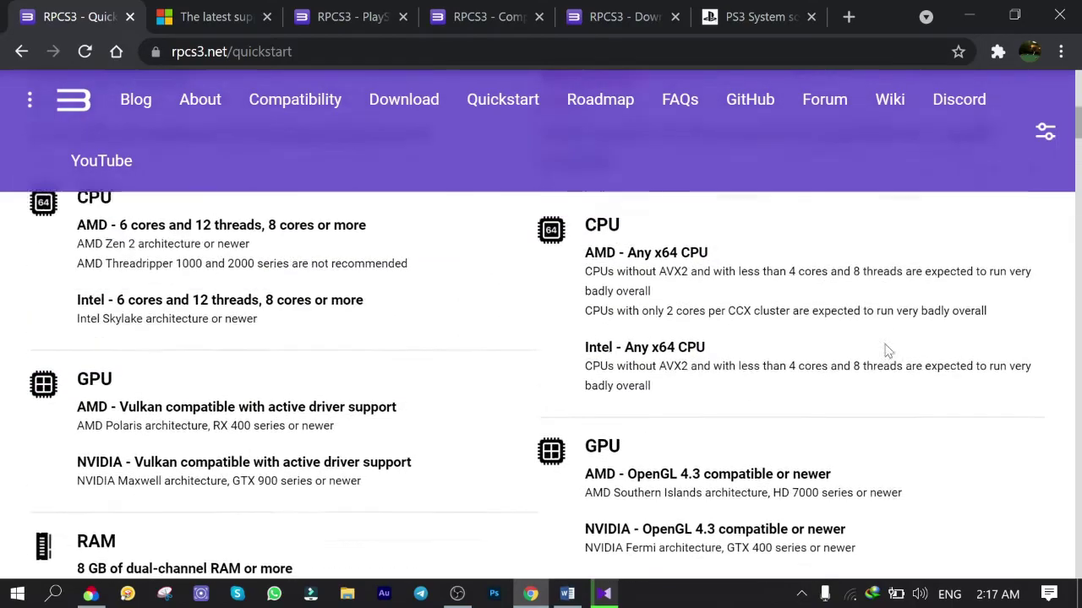
pyautogui.scroll(3, 886, 351)
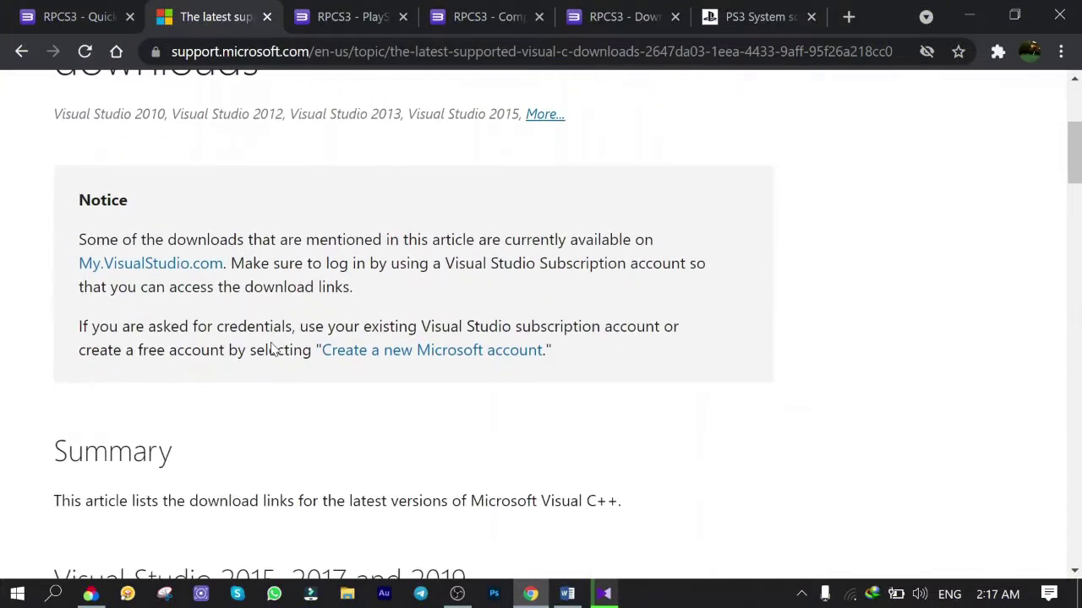
# Step: Locate the Visual Studio 2015, 2017 and 2019 section in Microsoft's Visual C++ downloads article
pyautogui.scroll(-3, 273, 349)
pyautogui.doubleClick(76, 385)
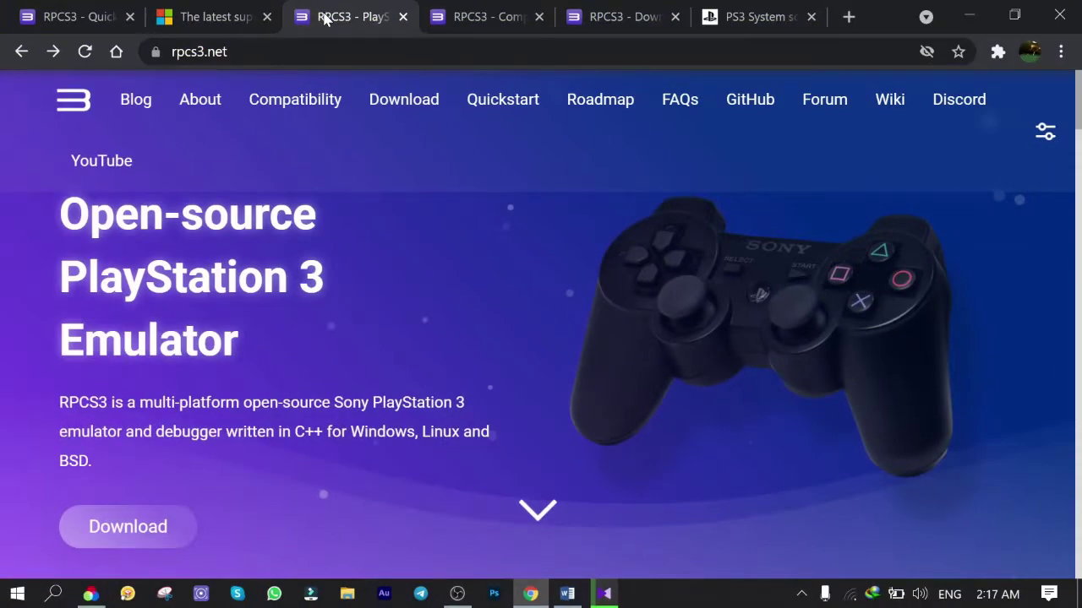
# Step: Try downloading the latest Windows build from the RPCS3 Download page, then dismiss the download request
pyautogui.click(389, 99)
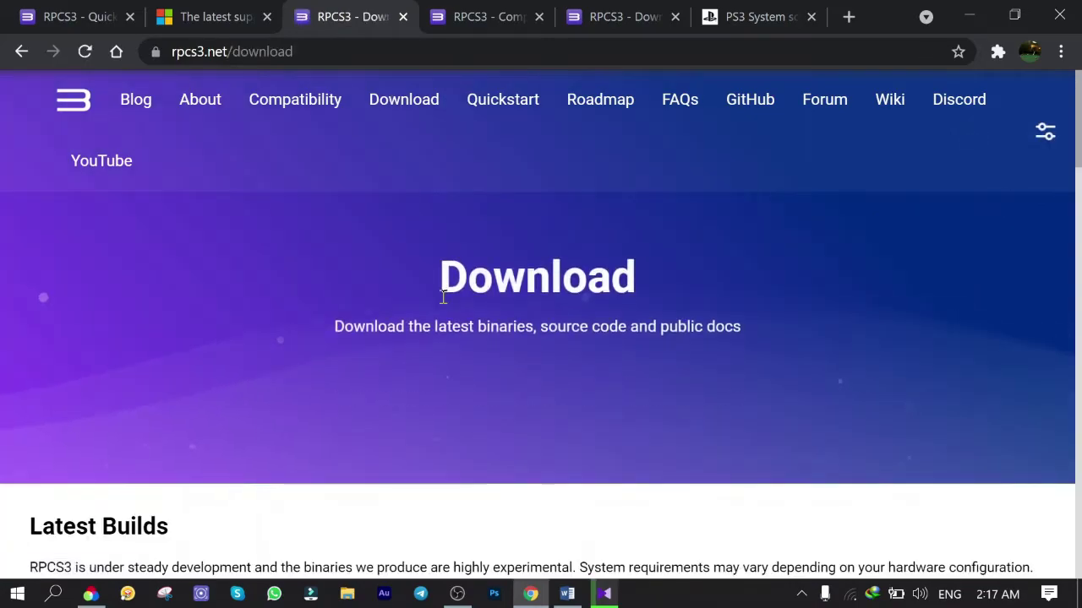
pyautogui.scroll(-3, 446, 304)
pyautogui.scroll(-4, 447, 305)
pyautogui.scroll(2, 312, 338)
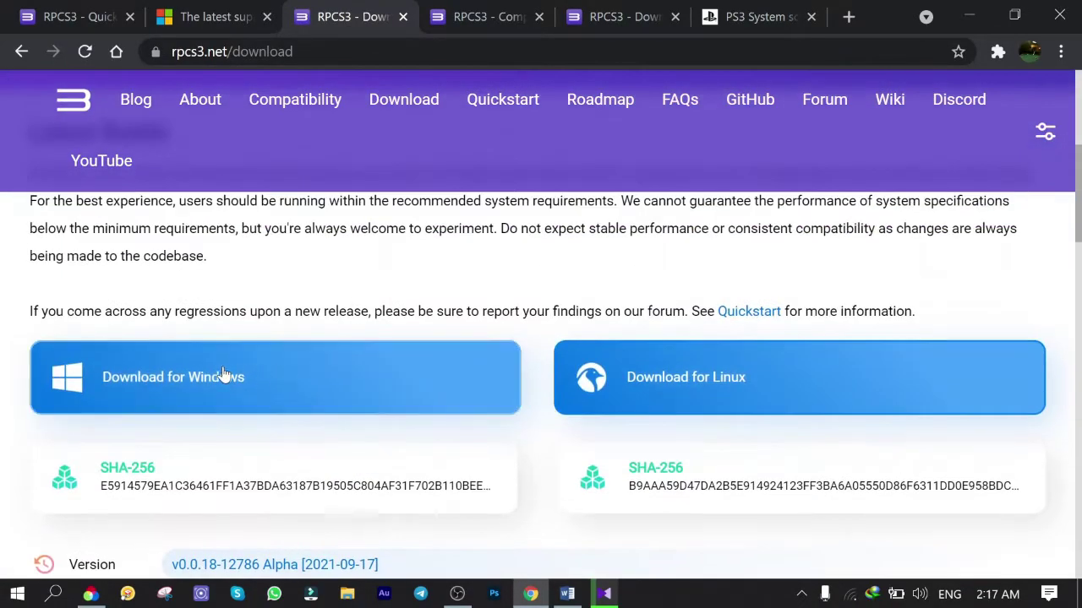
pyautogui.click(169, 382)
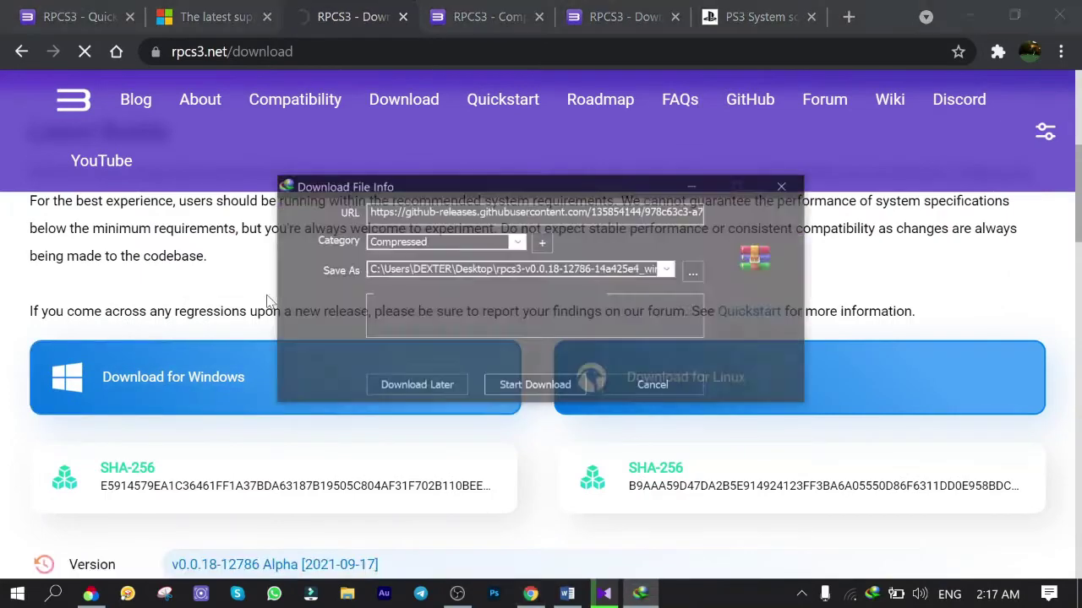
pyautogui.press('Escape')
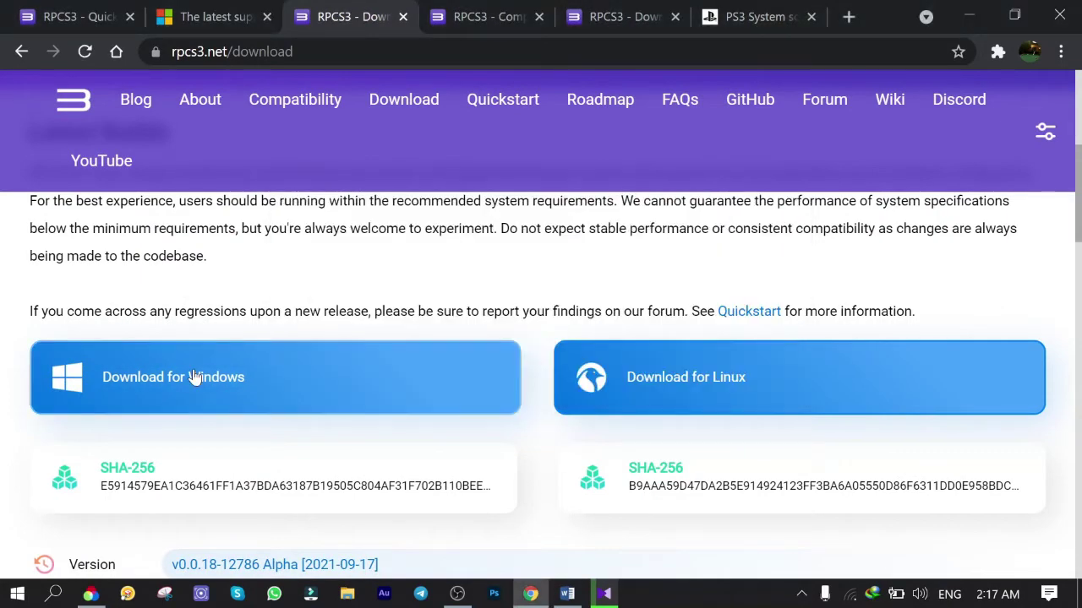
# Step: Open the RPCS3 Compatibility page and examine the status categories and the list of tested games
pyautogui.click(281, 101)
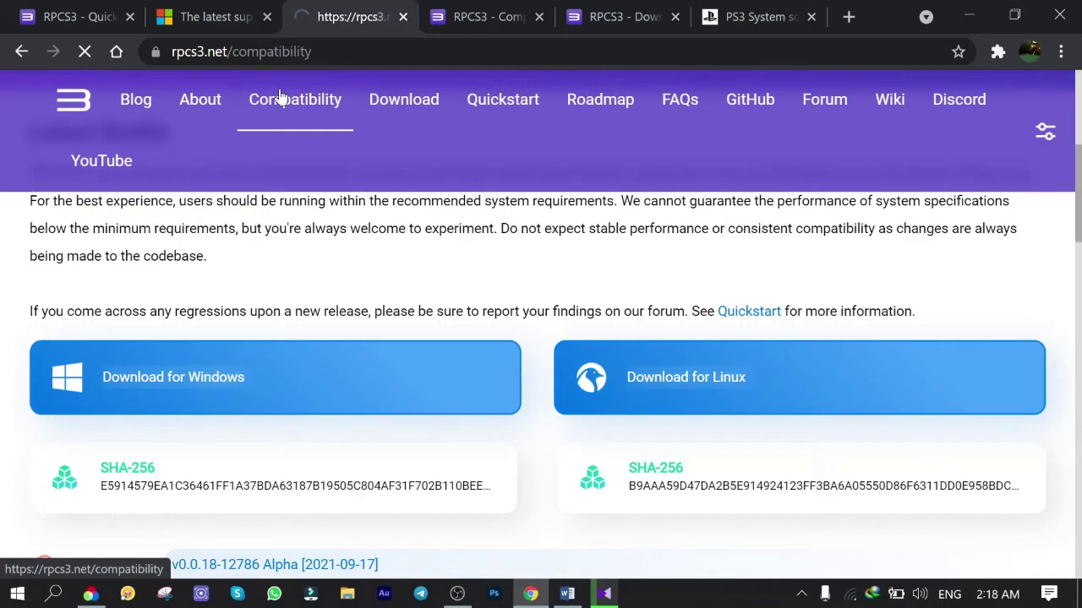
pyautogui.scroll(-9, 570, 363)
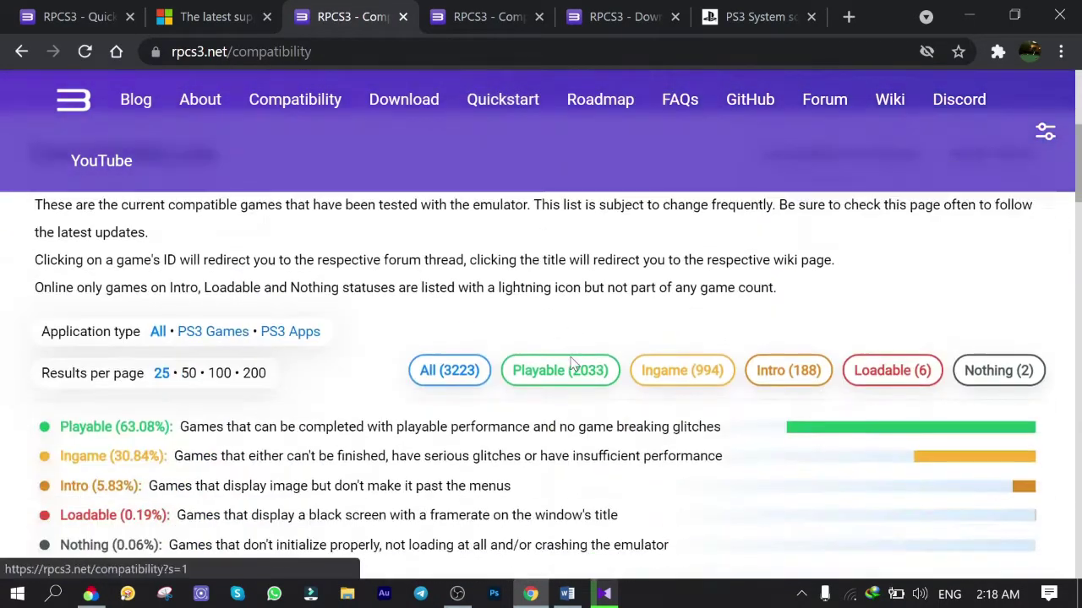
pyautogui.scroll(-2, 571, 364)
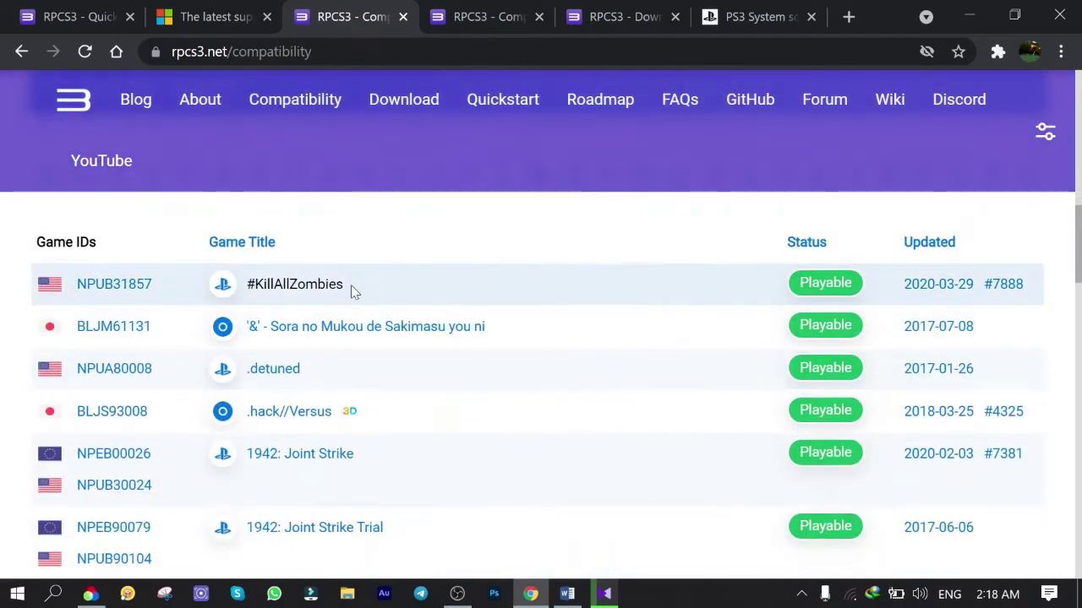
pyautogui.scroll(-3, 816, 419)
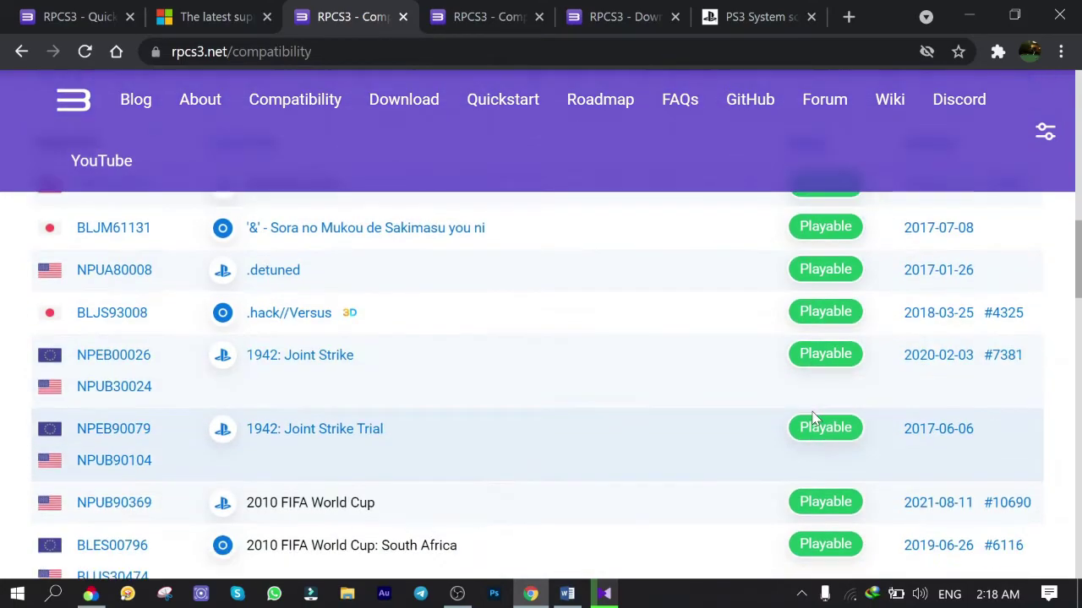
pyautogui.scroll(3, 816, 418)
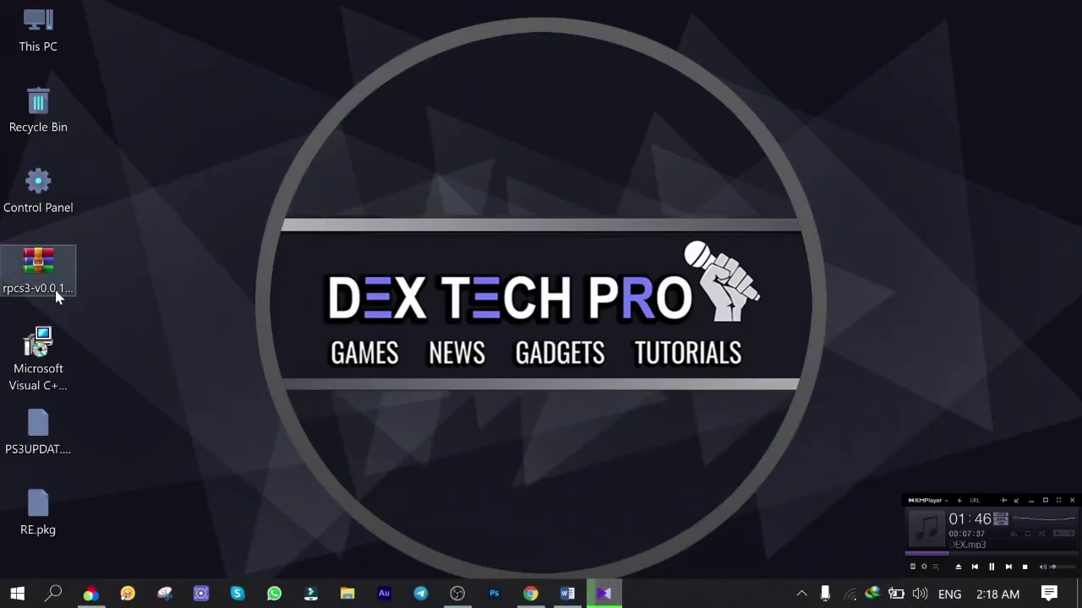
# Step: Create a new folder named RPCS3 on the desktop
pyautogui.click(26, 265)
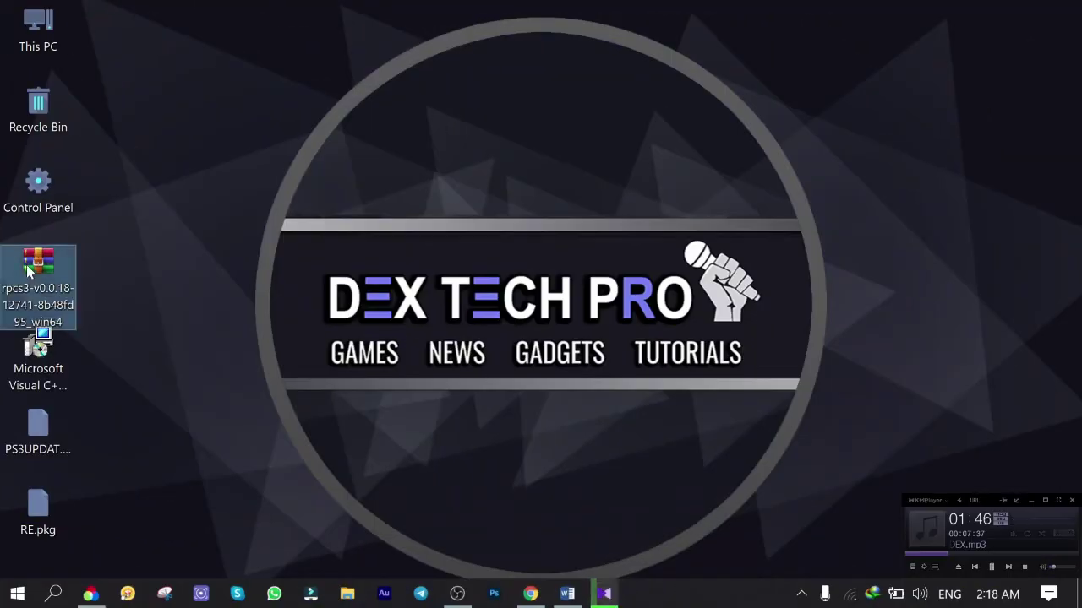
pyautogui.rightClick(187, 270)
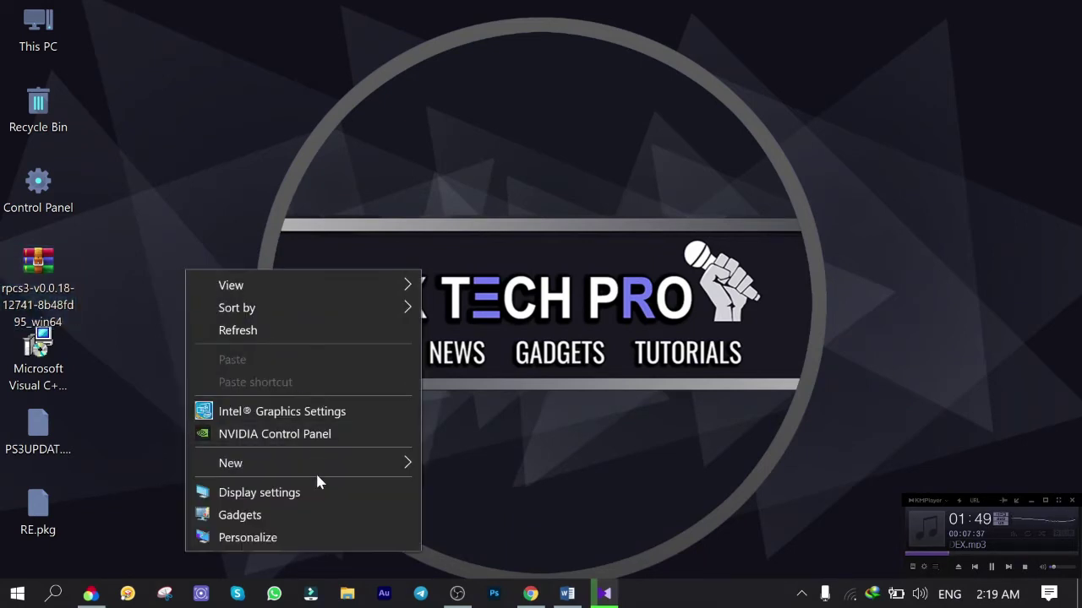
pyautogui.moveTo(319, 478)
pyautogui.click(463, 273)
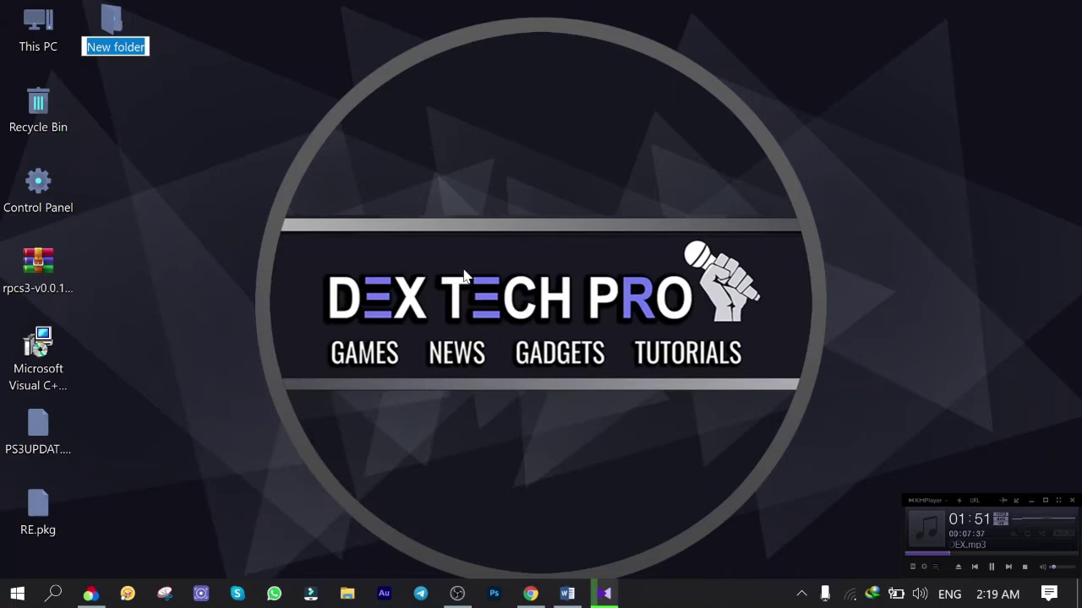
pyautogui.write('RPCS3')
pyautogui.press('Return')
pyautogui.click(121, 253)
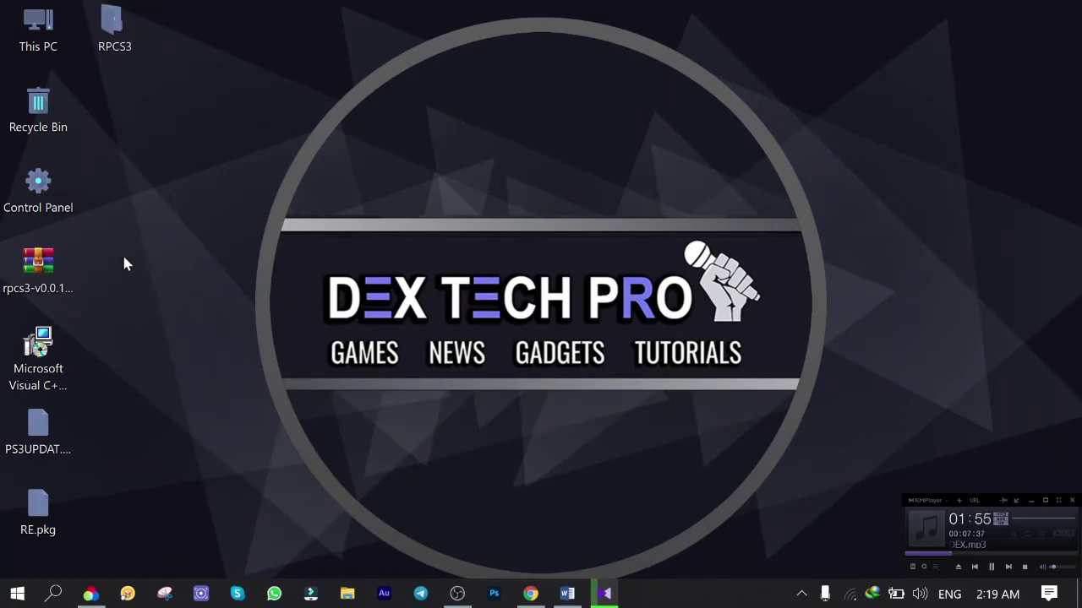
# Step: Move the rpcs3-v0.0.18-12741-8b48fd95_win64 archive into the RPCS3 desktop folder and extract its contents there
pyautogui.moveTo(48, 264); pyautogui.dragTo(125, 17)
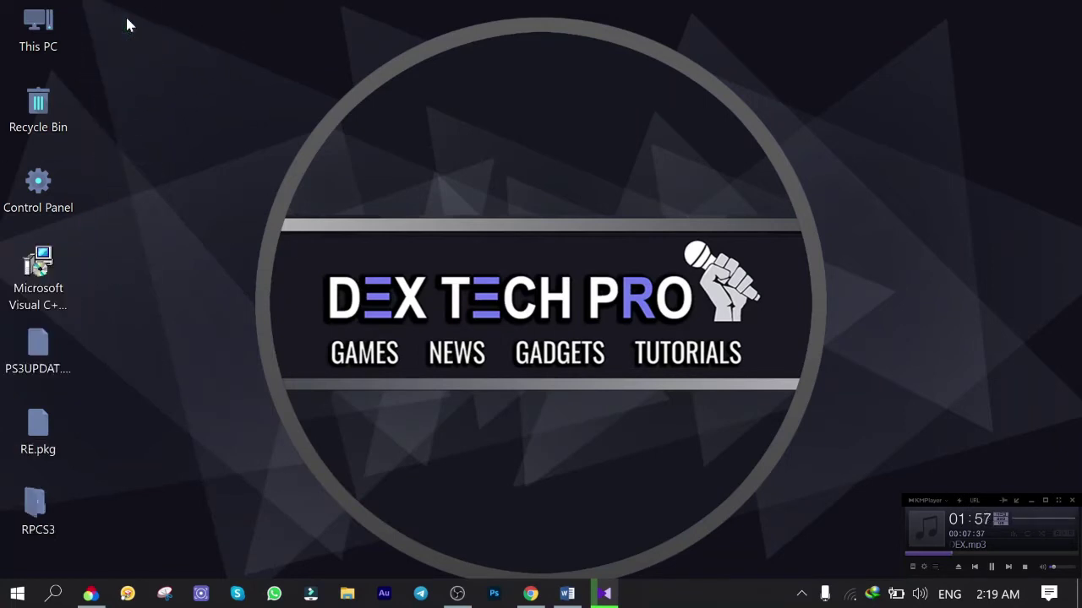
pyautogui.doubleClick(40, 505)
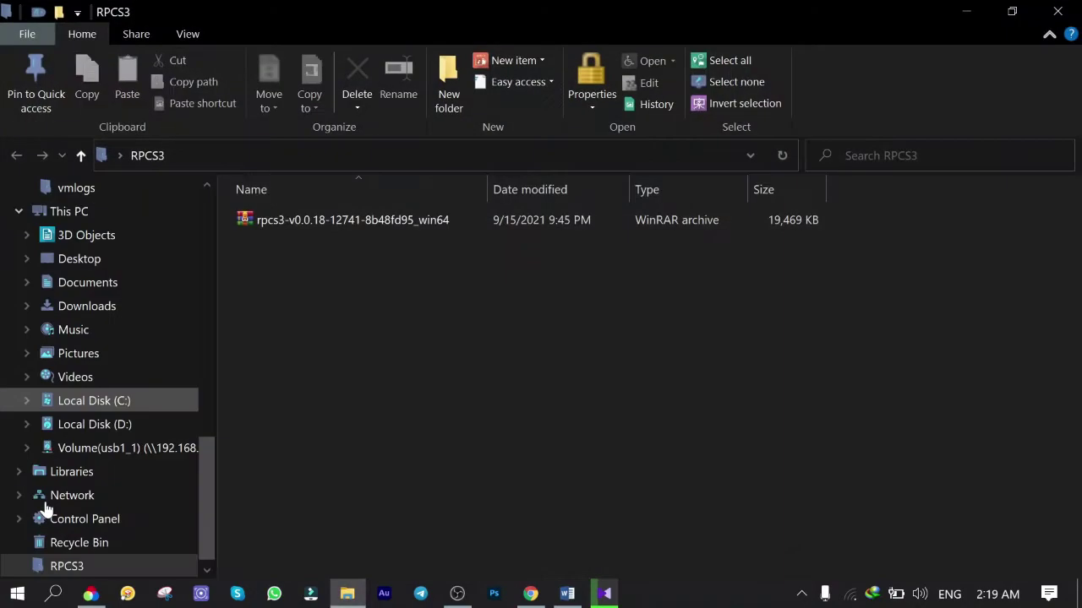
pyautogui.rightClick(280, 218)
pyautogui.click(332, 239)
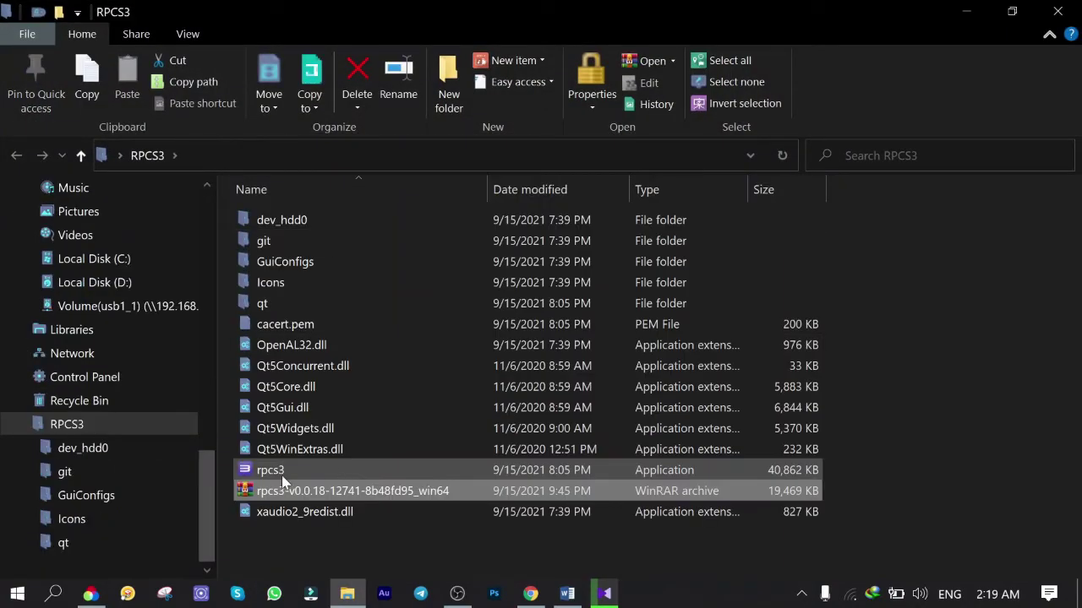
# Step: Set the extracted rpcs3 application to run as an administrator in its compatibility properties and apply the change
pyautogui.click(272, 475)
pyautogui.rightClick(274, 475)
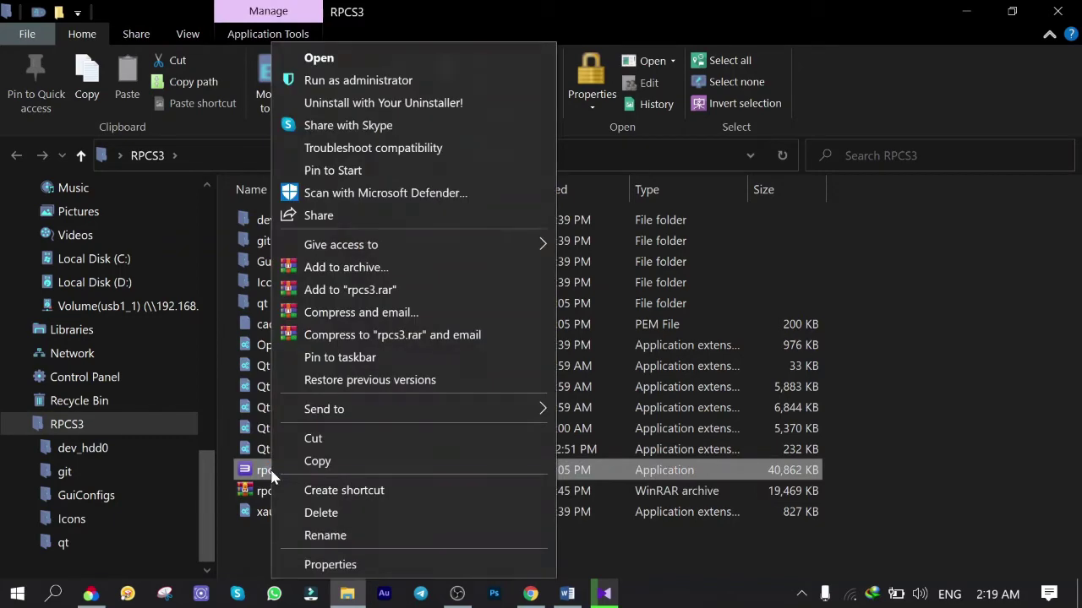
pyautogui.click(336, 575)
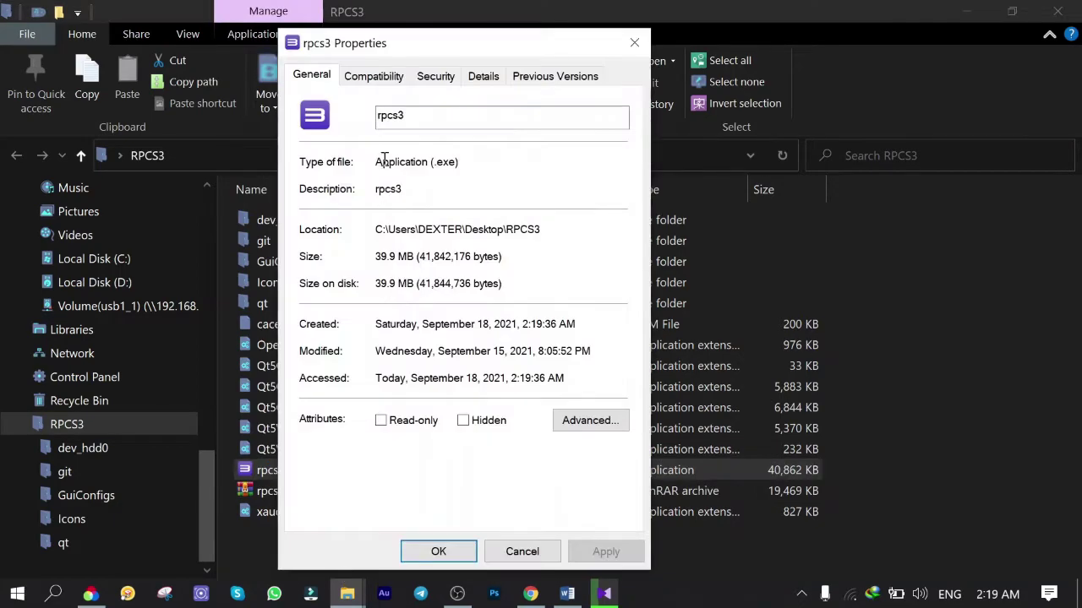
pyautogui.click(380, 76)
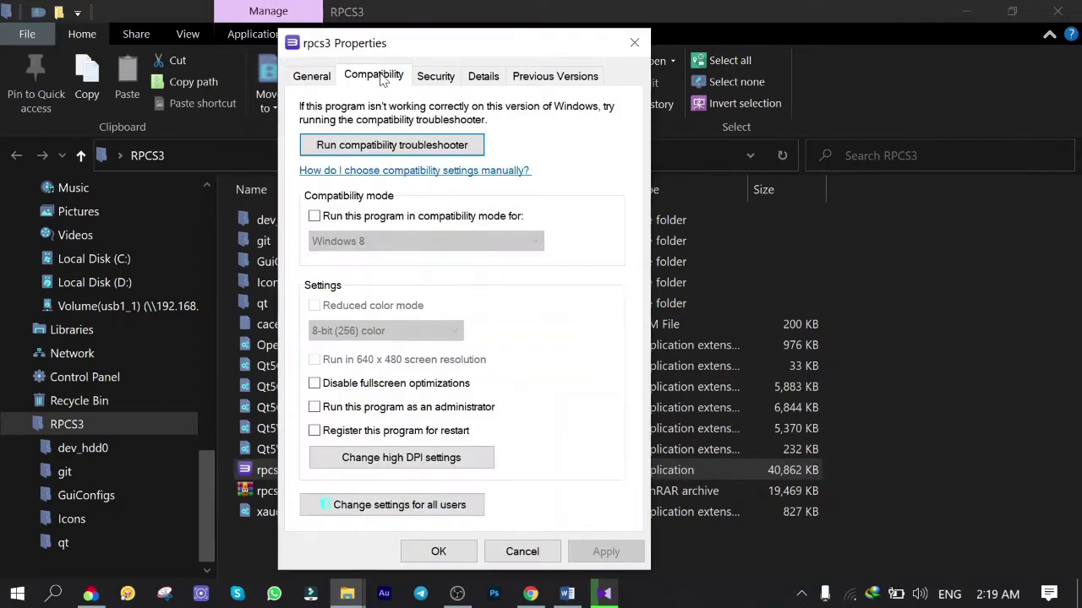
pyautogui.click(314, 407)
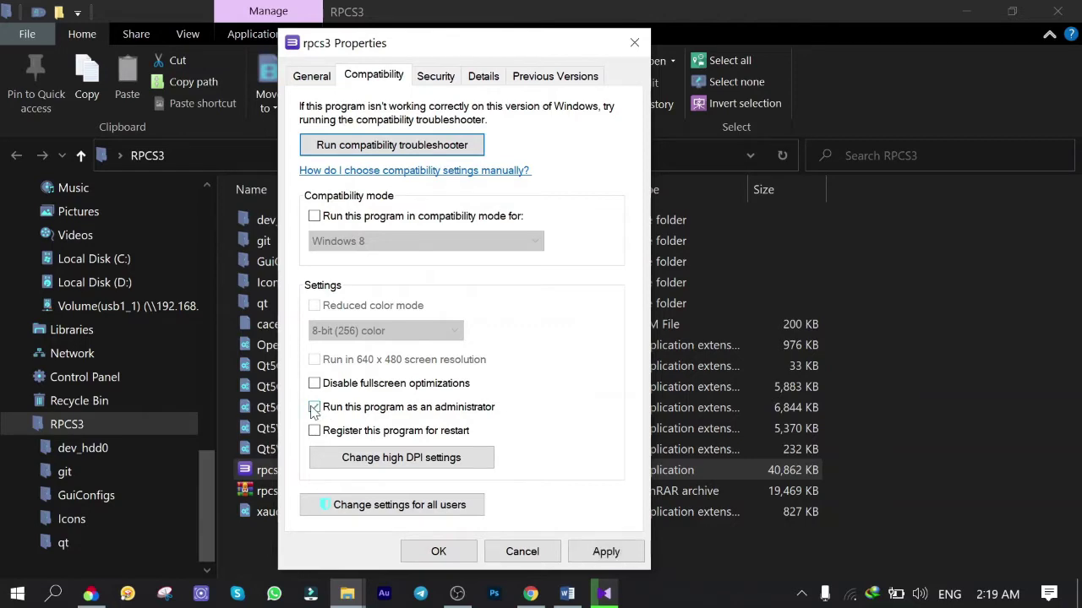
pyautogui.click(604, 552)
pyautogui.click(460, 551)
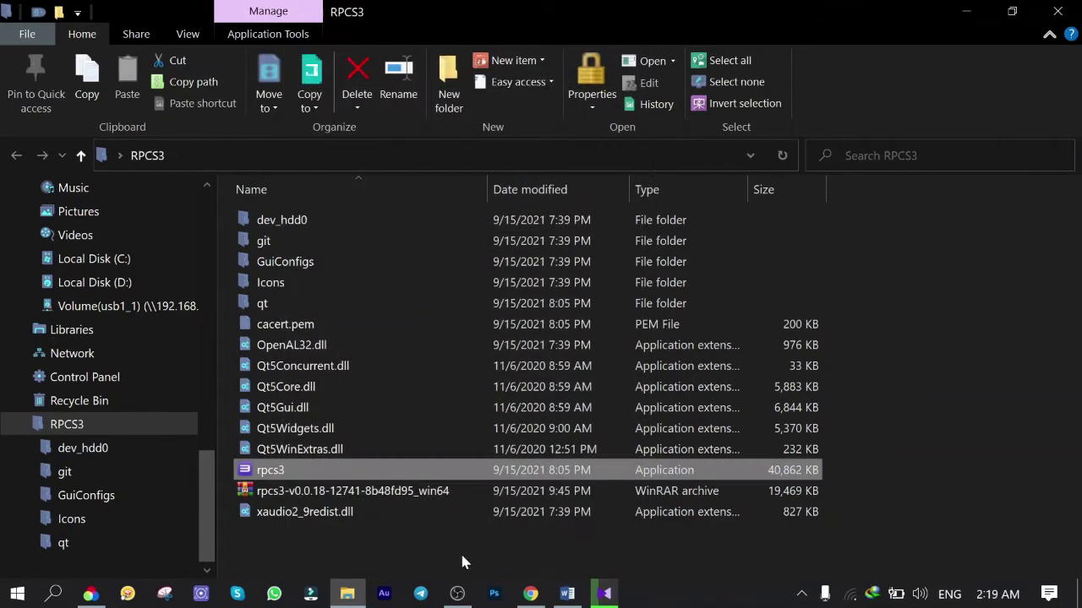
pyautogui.click(454, 542)
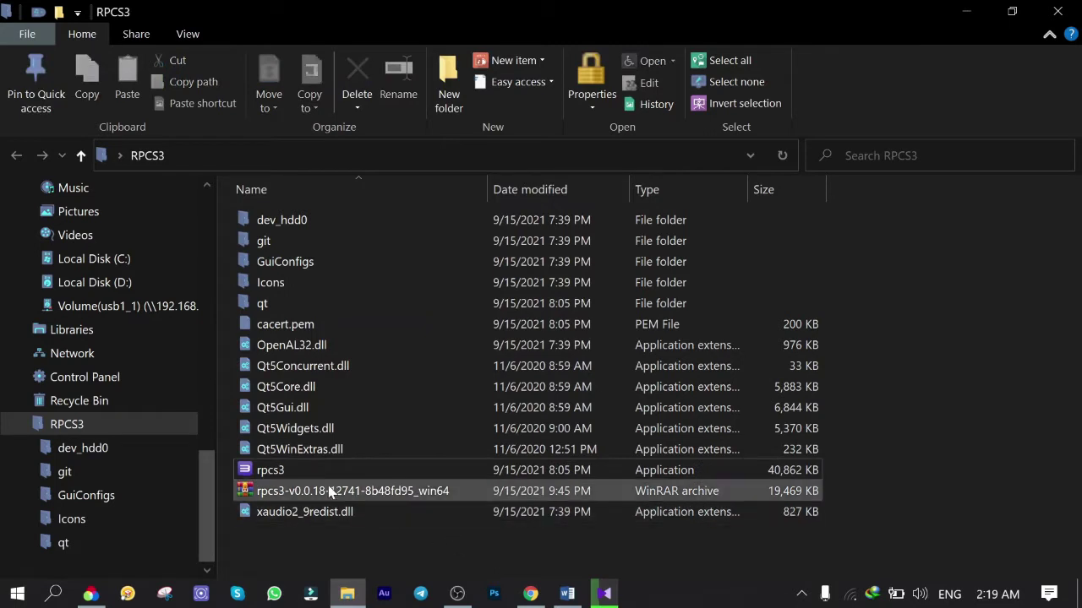
# Step: Launch rpcs3, confirm the Quickstart guide was read, stop the welcome screen from showing again, and maximize the emulator window
pyautogui.doubleClick(284, 473)
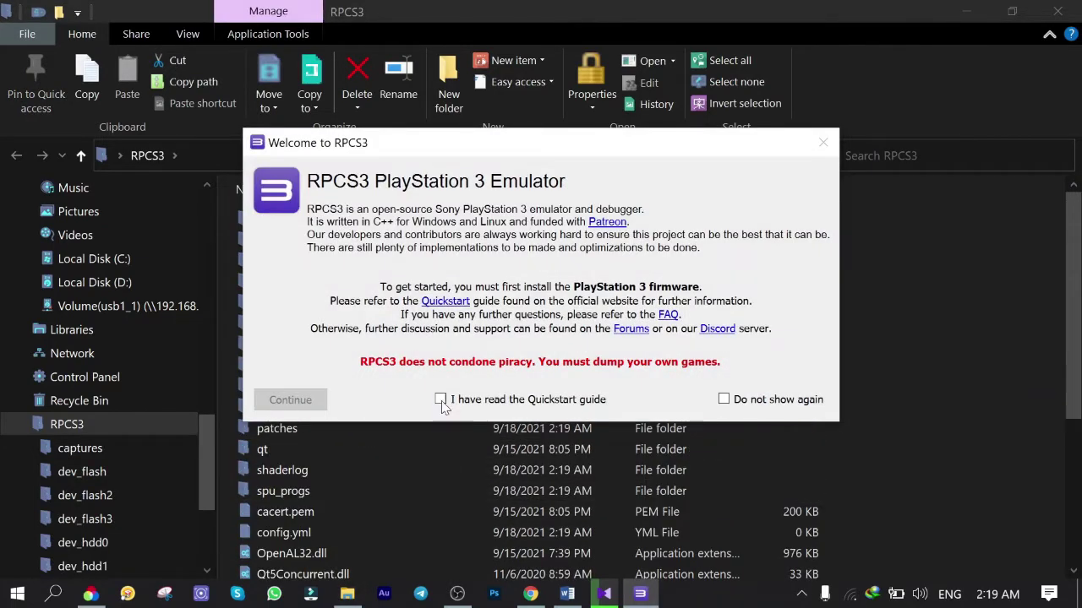
pyautogui.click(440, 400)
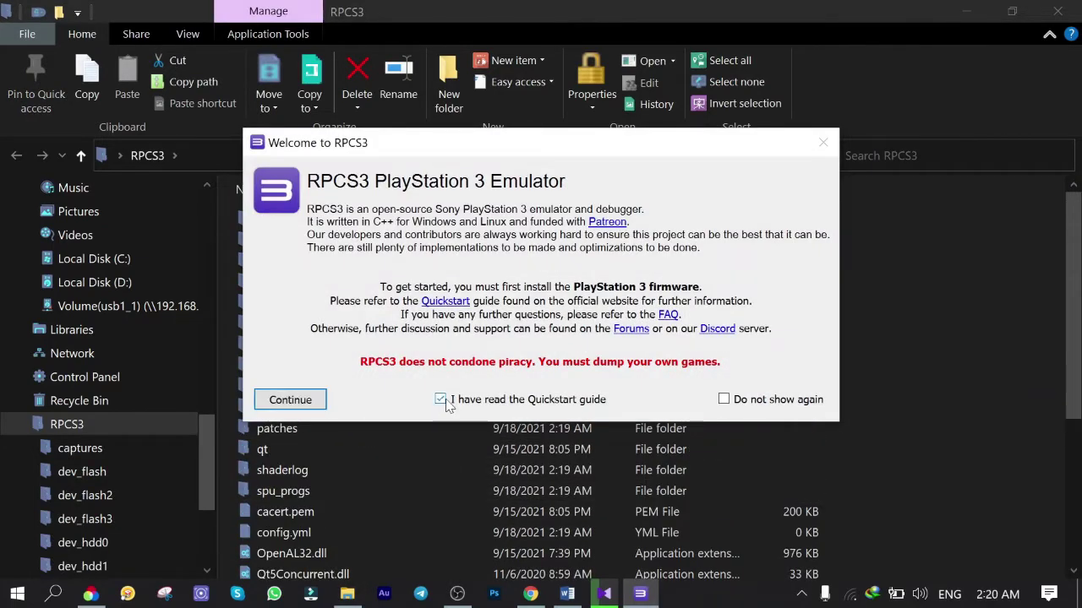
pyautogui.click(724, 400)
pyautogui.click(291, 401)
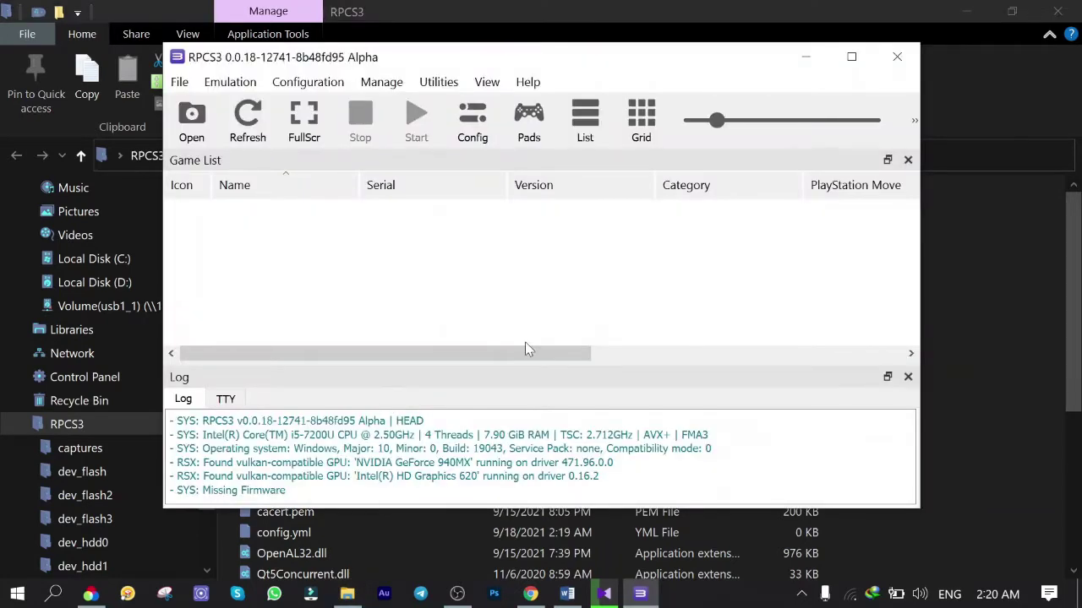
pyautogui.click(851, 56)
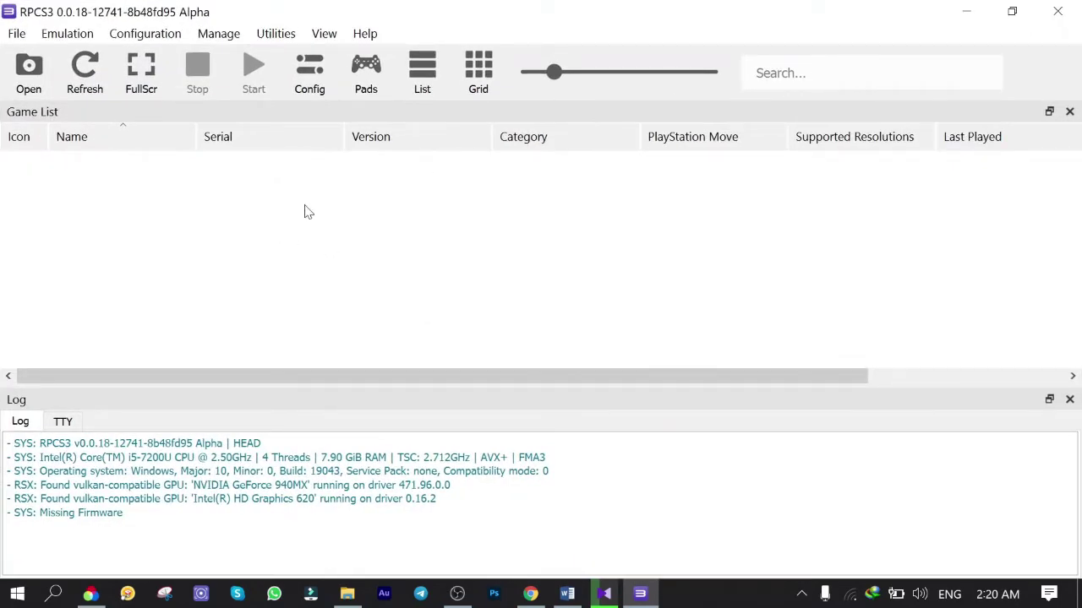
# Step: Apply the ModernBlue Theme by TheMitoSan stylesheet in the GUI settings and close the Settings window
pyautogui.click(317, 72)
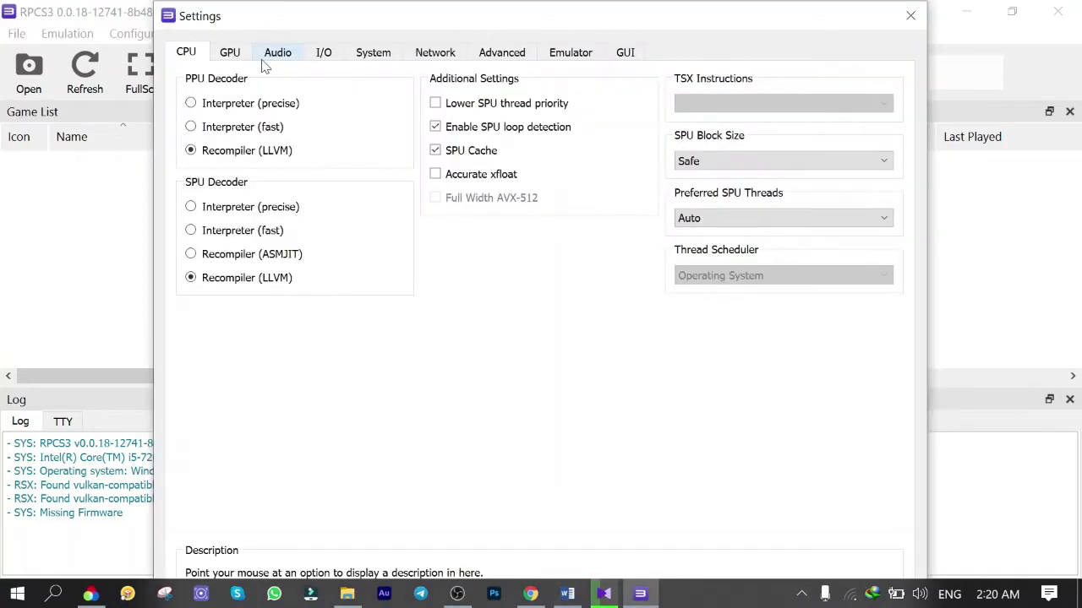
pyautogui.click(634, 52)
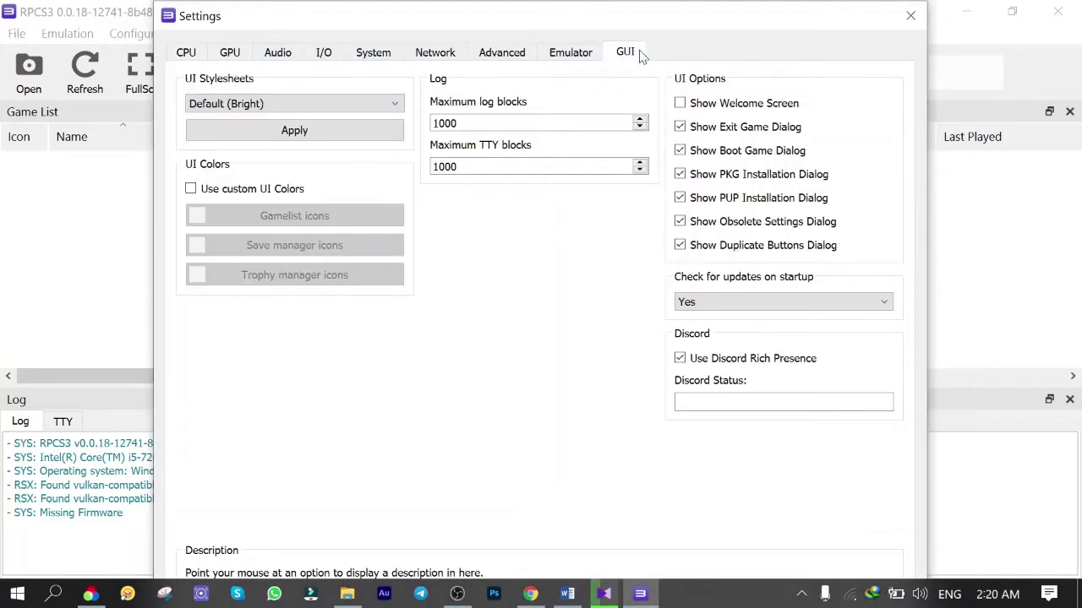
pyautogui.click(394, 104)
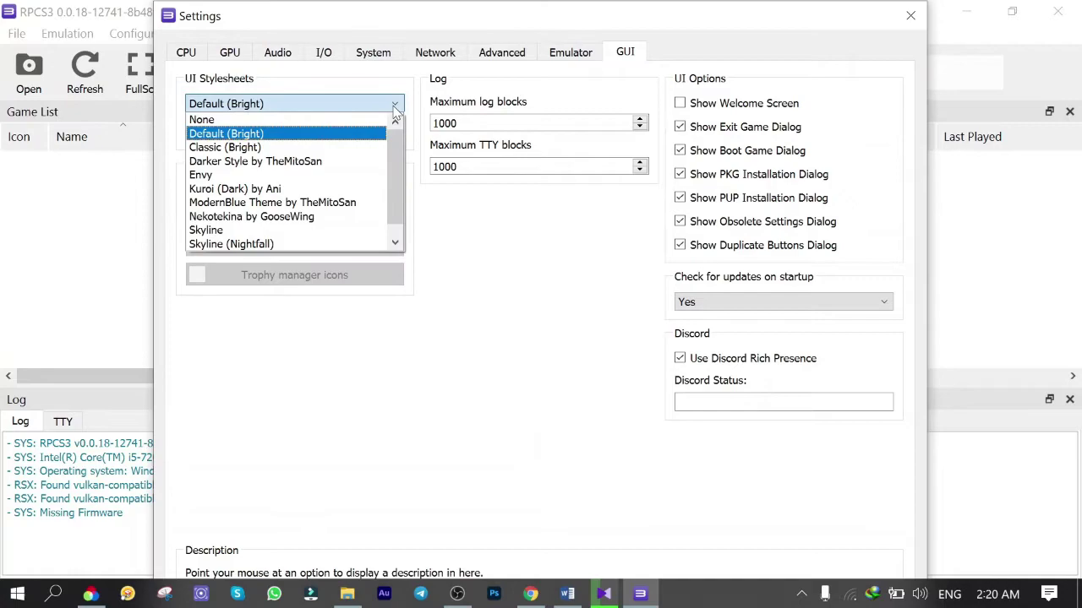
pyautogui.click(300, 202)
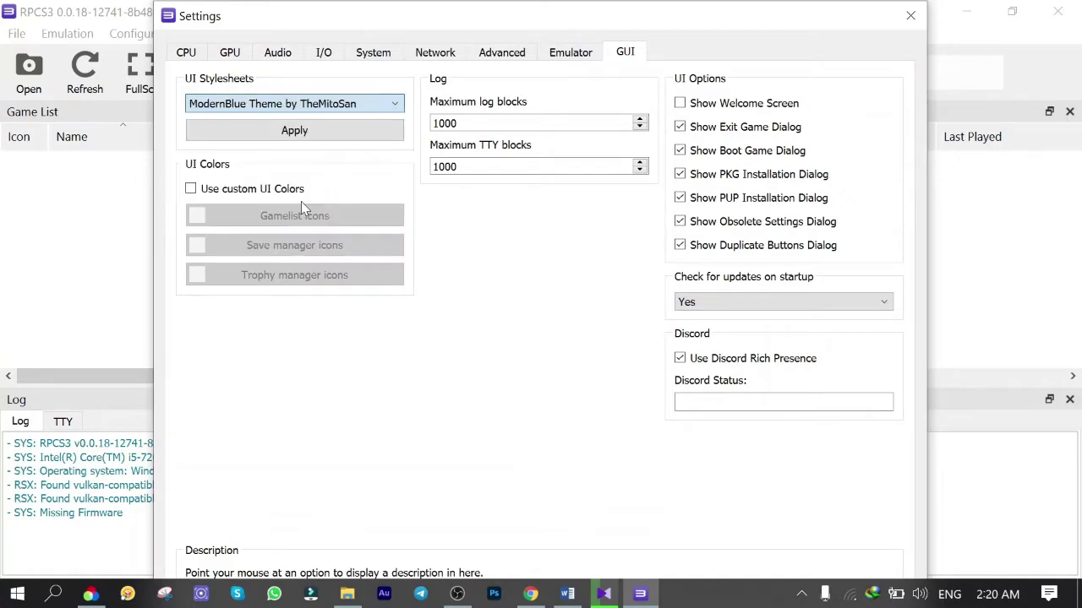
pyautogui.click(311, 135)
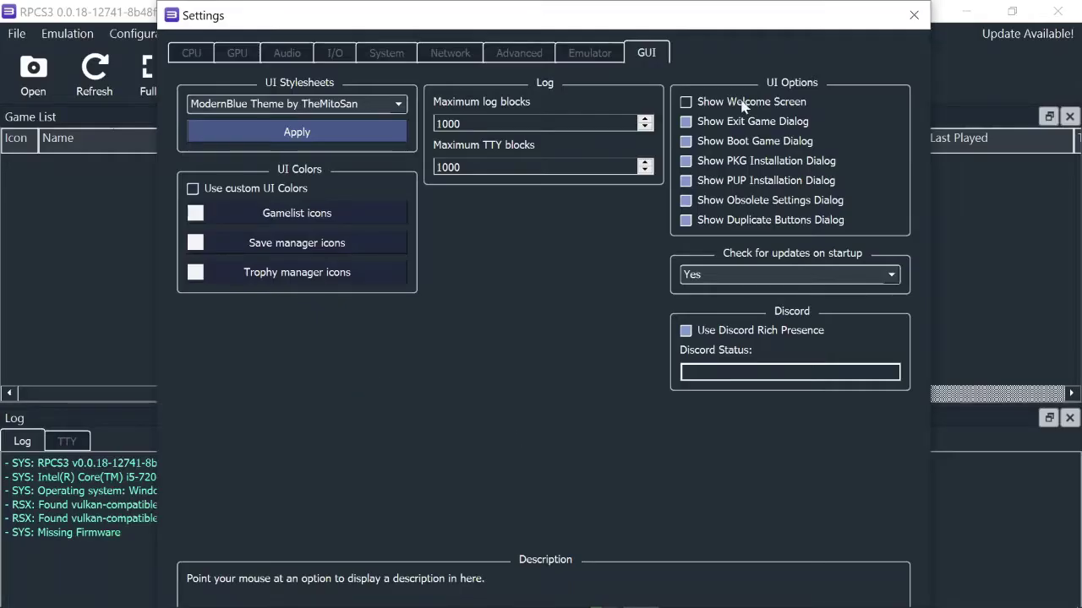
pyautogui.click(914, 16)
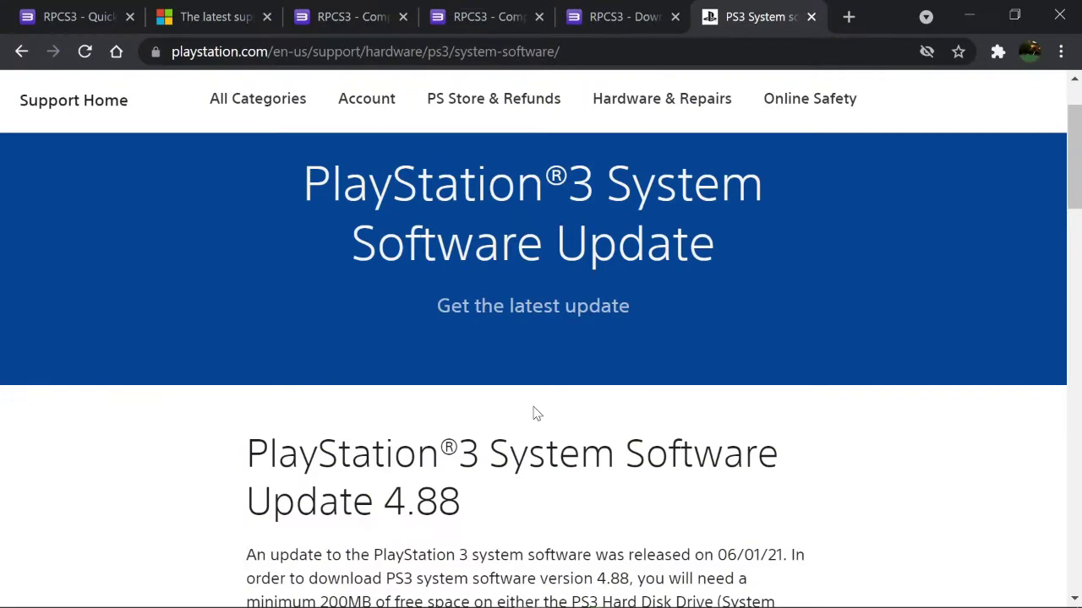
# Step: Go from the PlayStation 3 system software page to RPCS3 and install the PS3UPDAT firmware file from the desktop
pyautogui.scroll(-5, 534, 414)
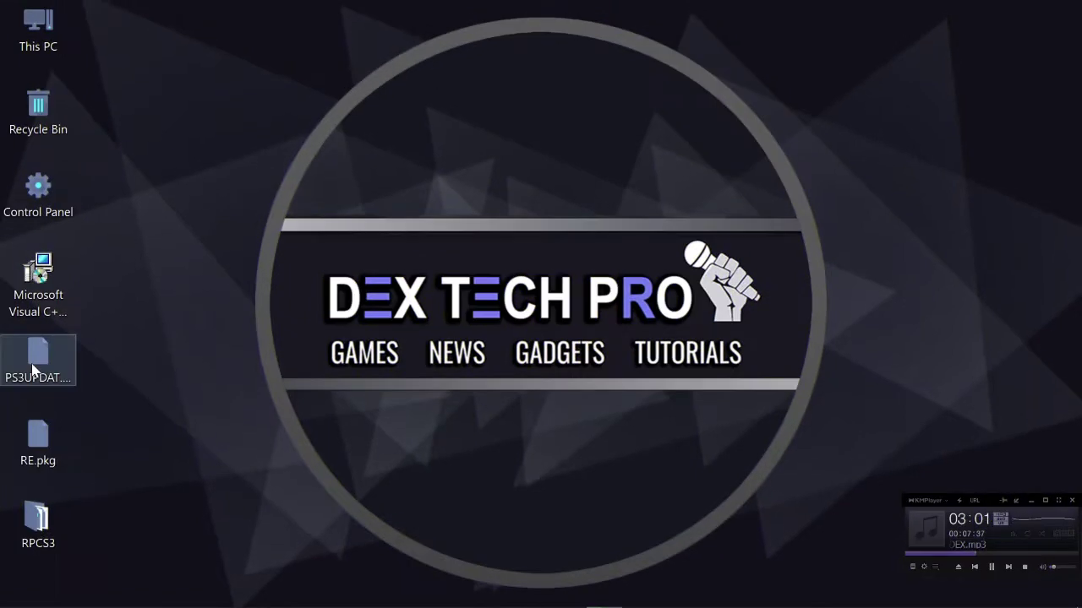
pyautogui.click(34, 404)
pyautogui.moveTo(48, 374)
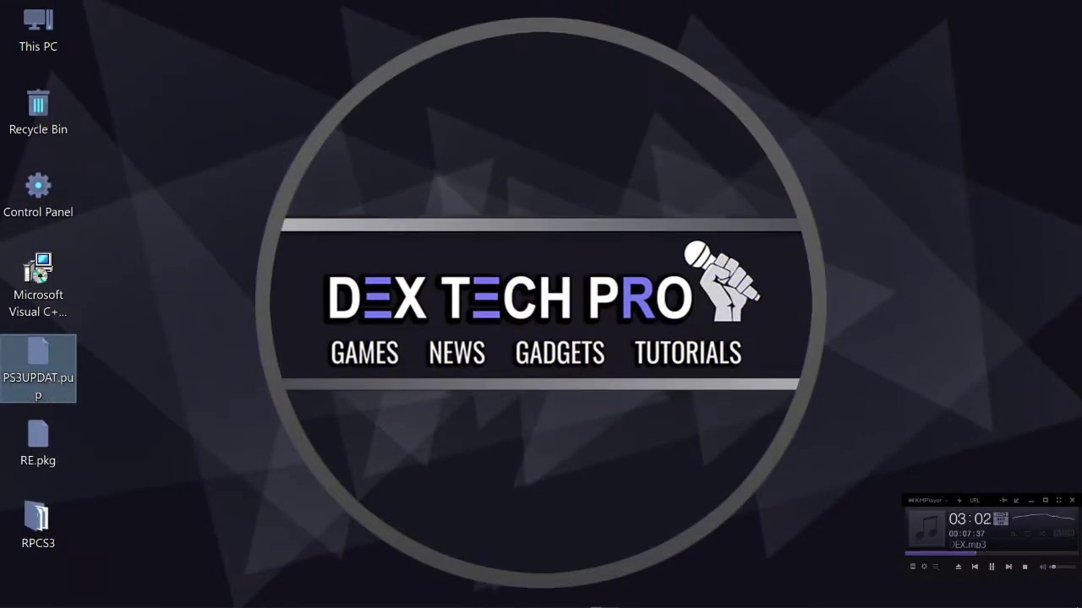
pyautogui.moveTo(599, 605)
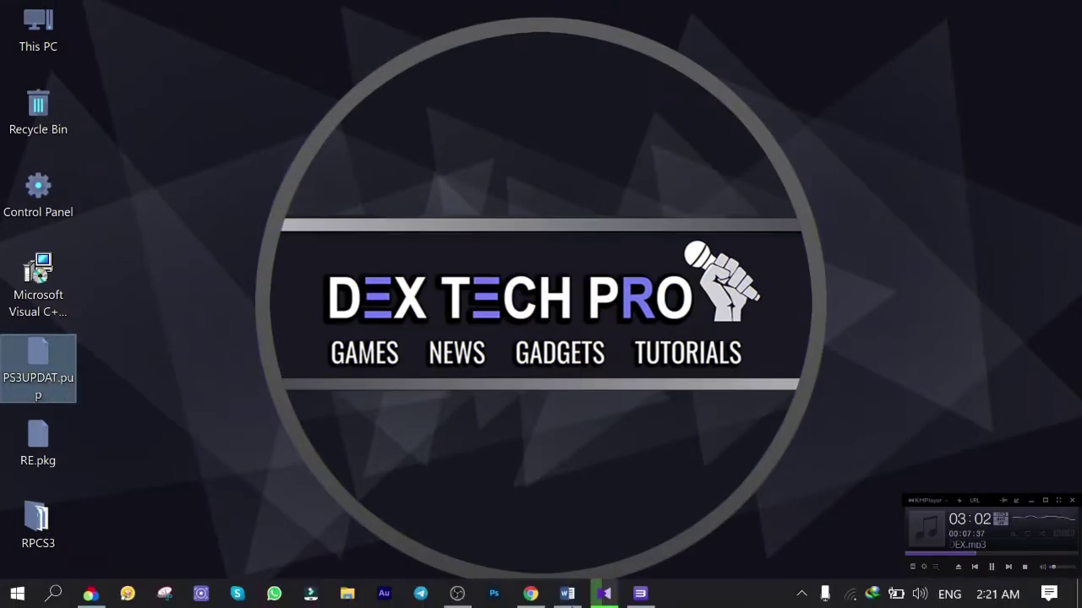
pyautogui.click(639, 594)
pyautogui.click(15, 34)
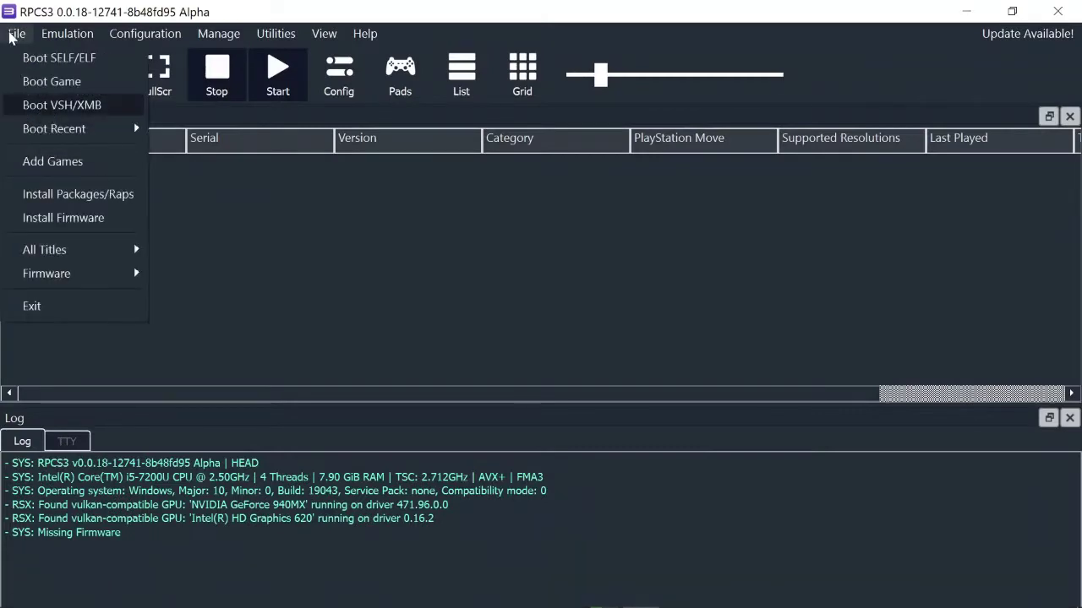
pyautogui.click(77, 219)
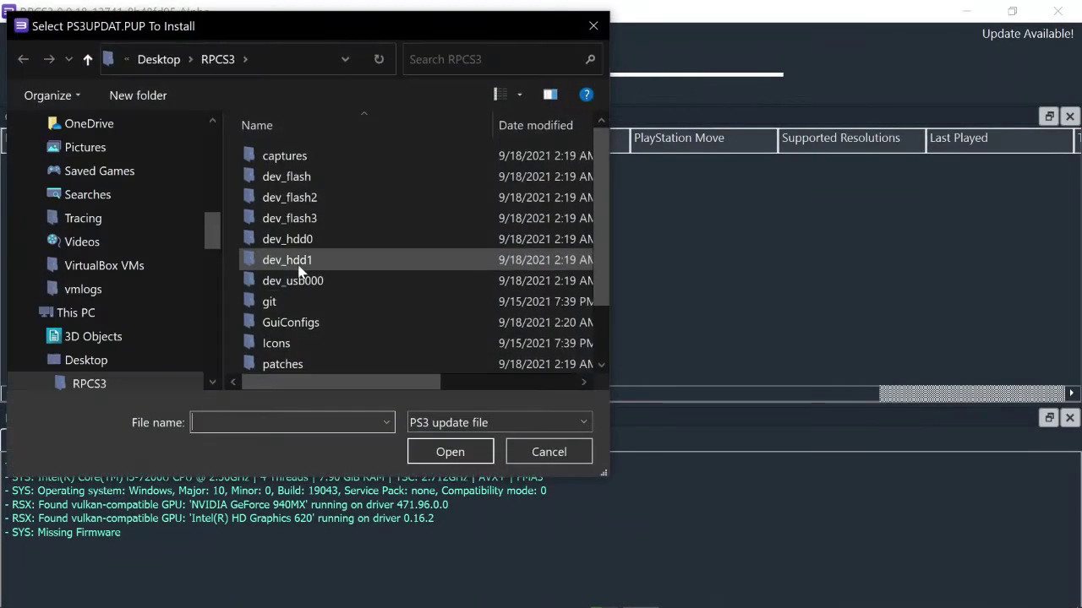
pyautogui.moveTo(213, 229); pyautogui.dragTo(215, 145)
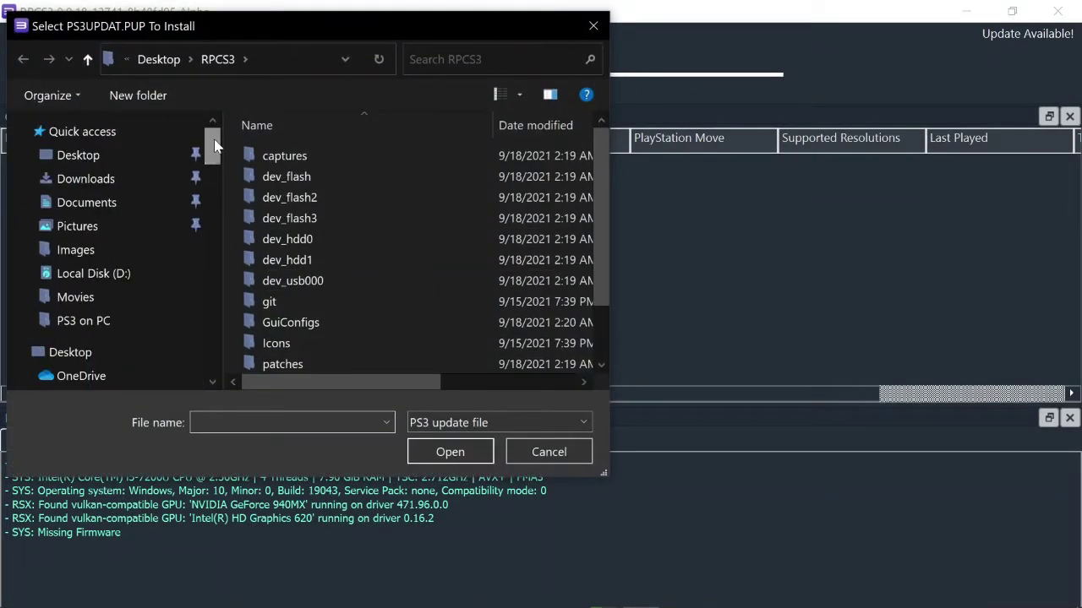
pyautogui.click(88, 156)
pyautogui.doubleClick(413, 218)
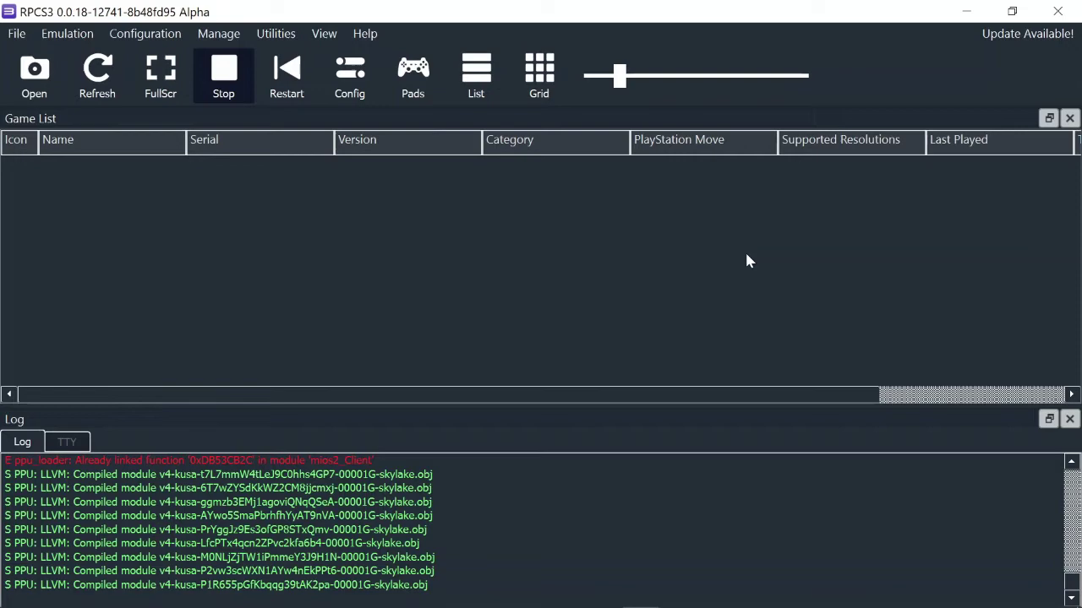
# Step: Set the Player 1 gamepad handler to DualShock 4 and save the gamepad settings
pyautogui.click(412, 74)
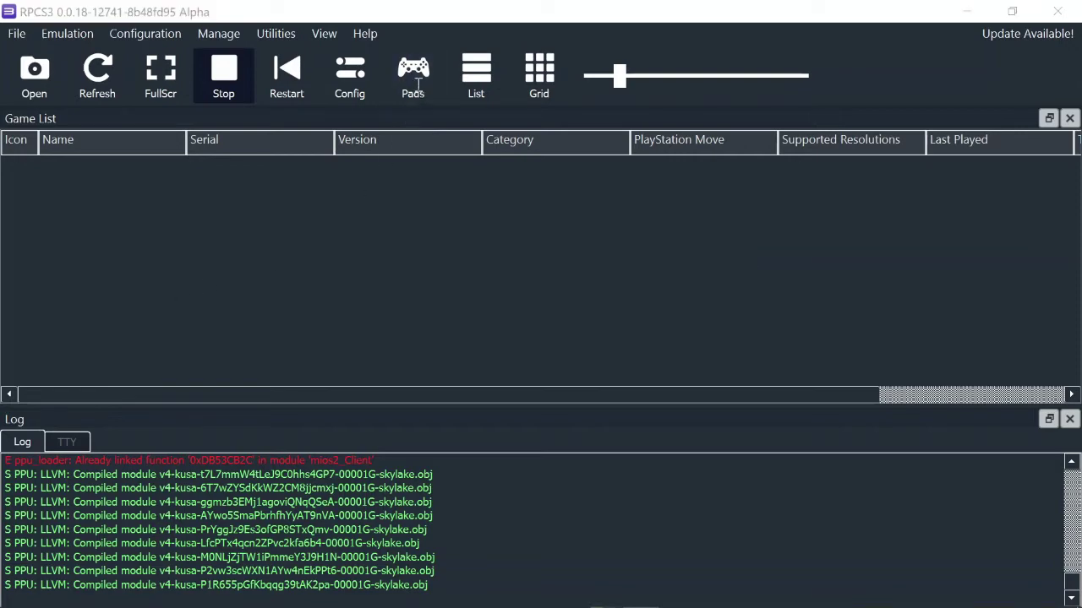
pyautogui.click(257, 98)
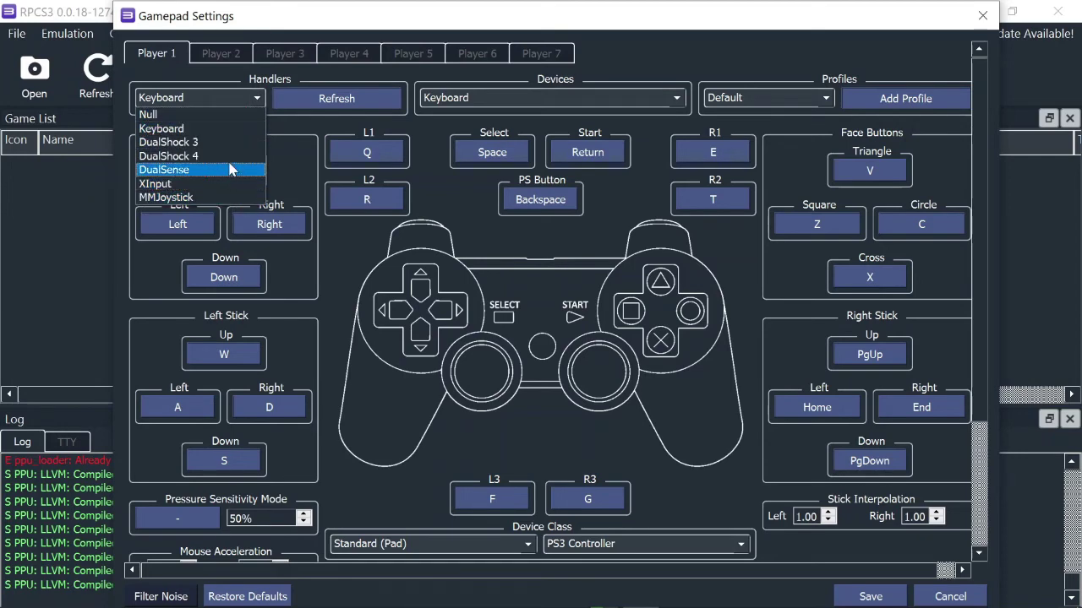
pyautogui.click(173, 157)
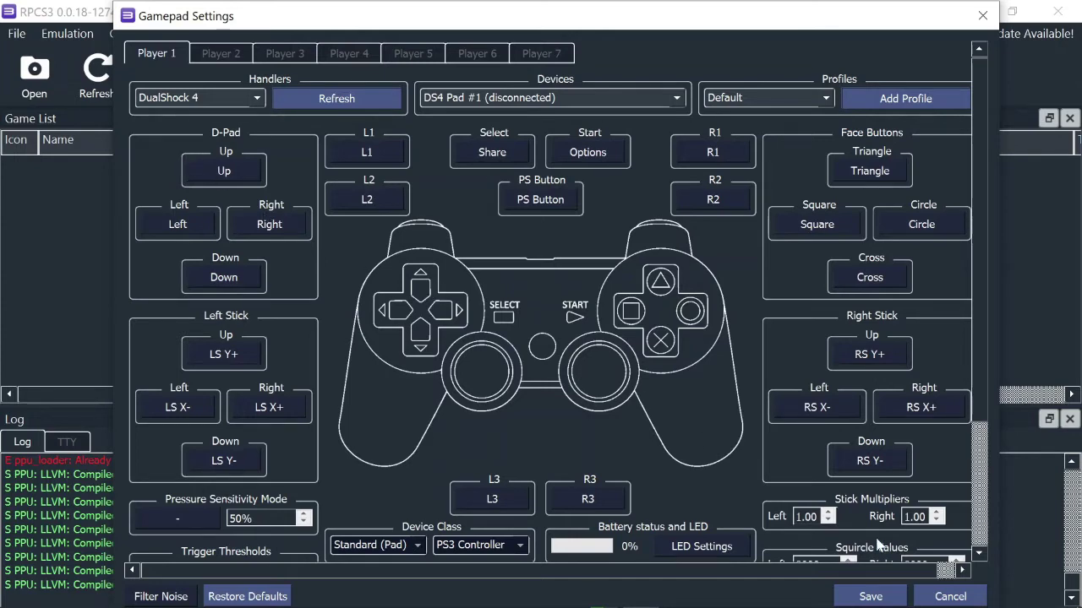
pyautogui.click(871, 596)
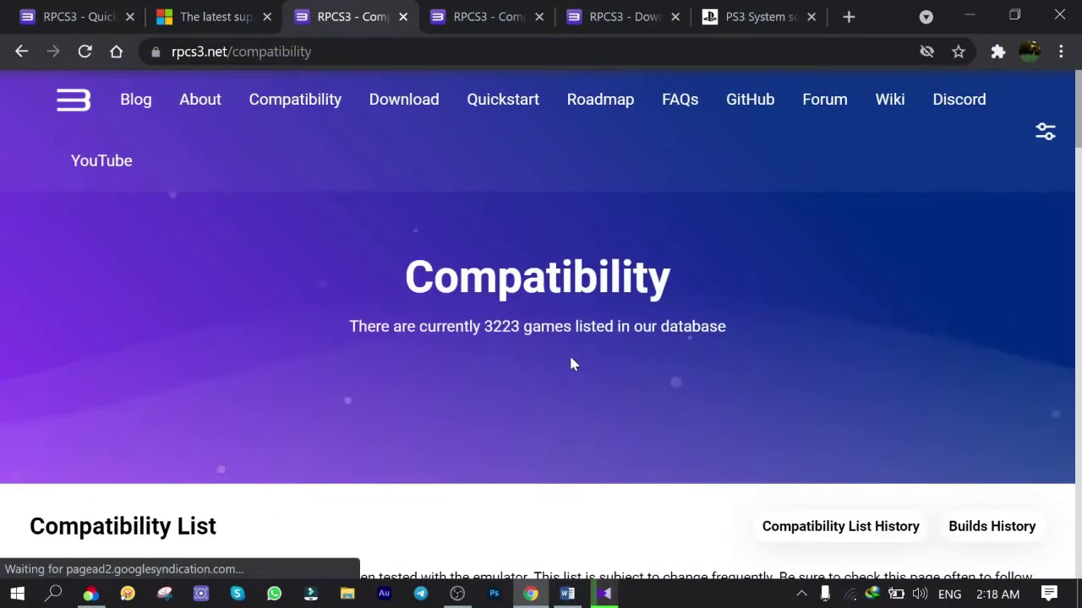
# Step: Browse the RPCS3 compatibility list, then install the RE.pkg game package from the desktop in RPCS3
pyautogui.scroll(-2, 569, 353)
pyautogui.scroll(-7, 570, 363)
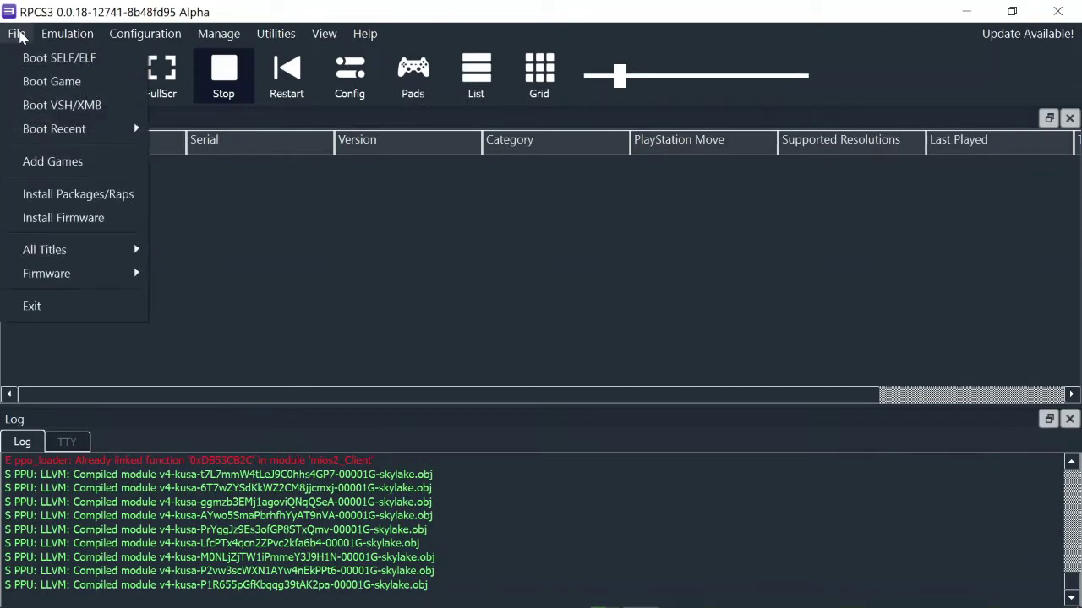
pyautogui.click(77, 194)
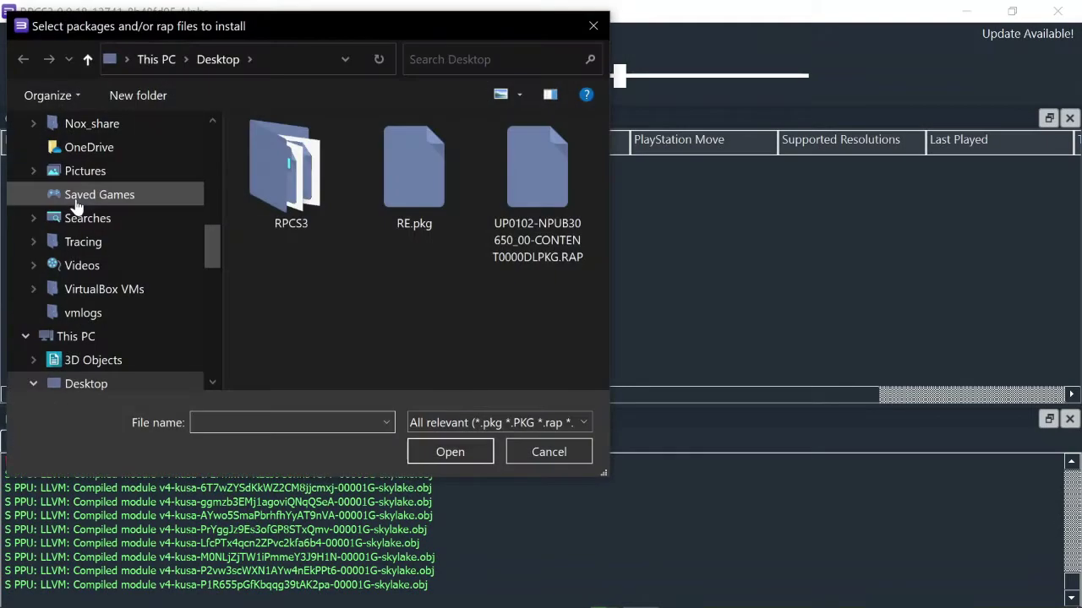
pyautogui.doubleClick(388, 174)
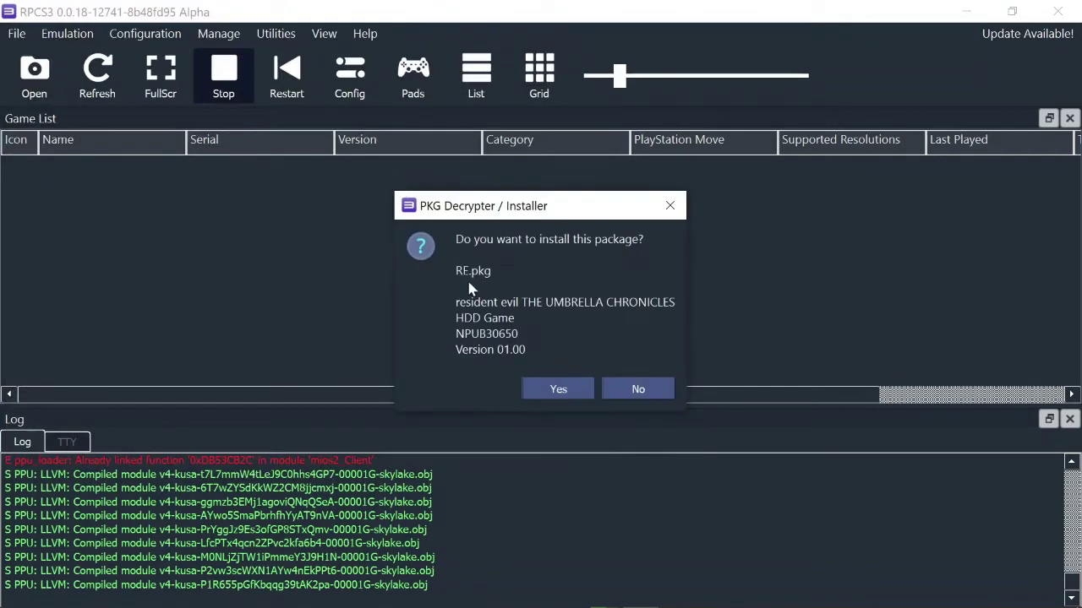
pyautogui.click(556, 390)
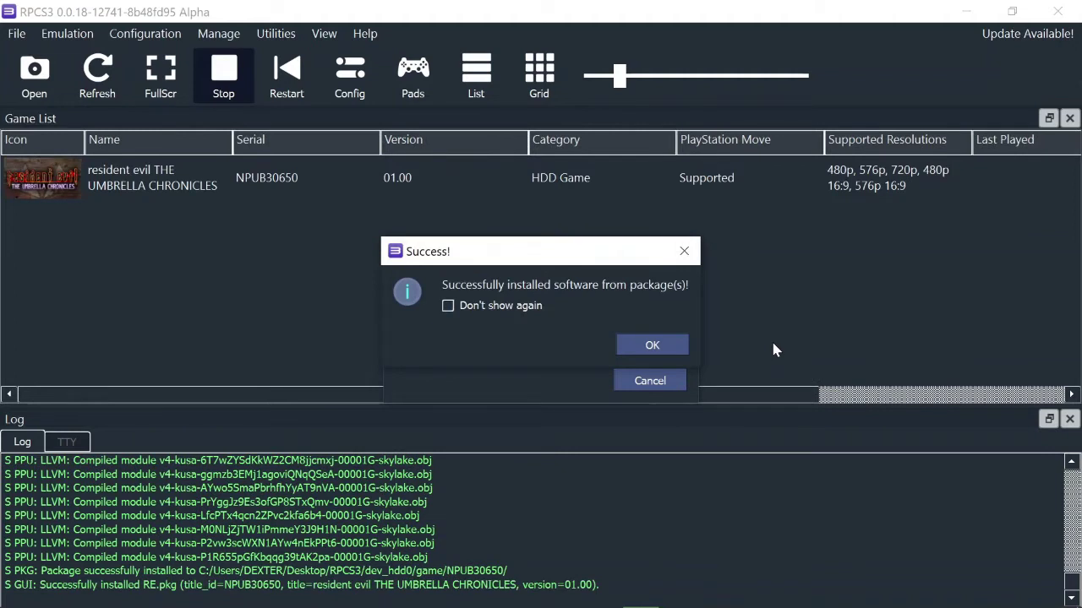
pyautogui.click(646, 348)
# Step: Try to boot resident evil THE UMBRELLA CHRONICLES from the game list and dismiss the resulting dialog
pyautogui.click(157, 174)
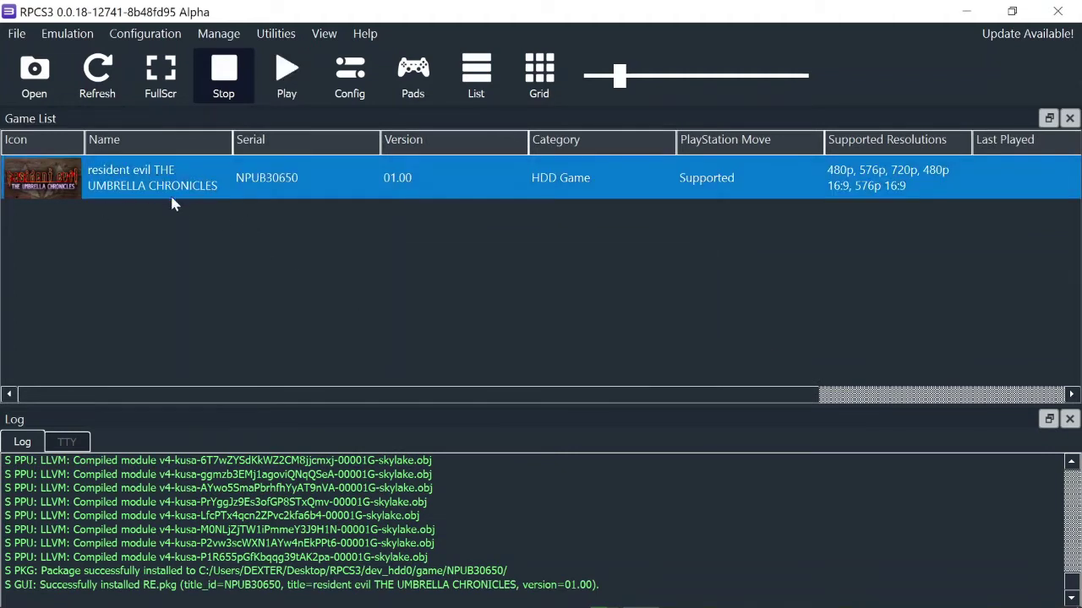
pyautogui.click(178, 254)
pyautogui.click(156, 191)
pyautogui.click(284, 85)
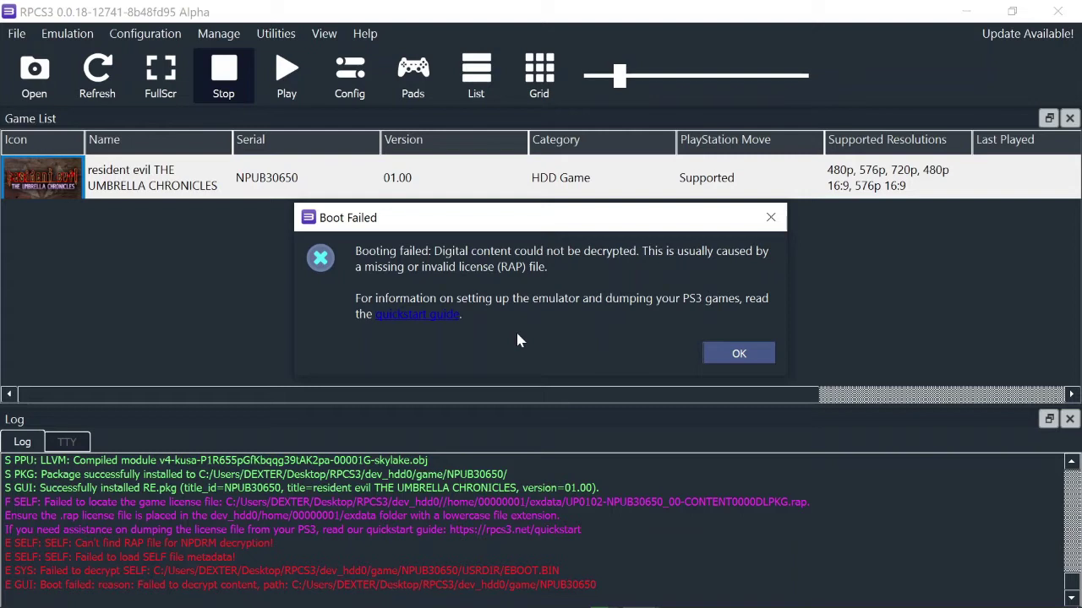
pyautogui.click(727, 359)
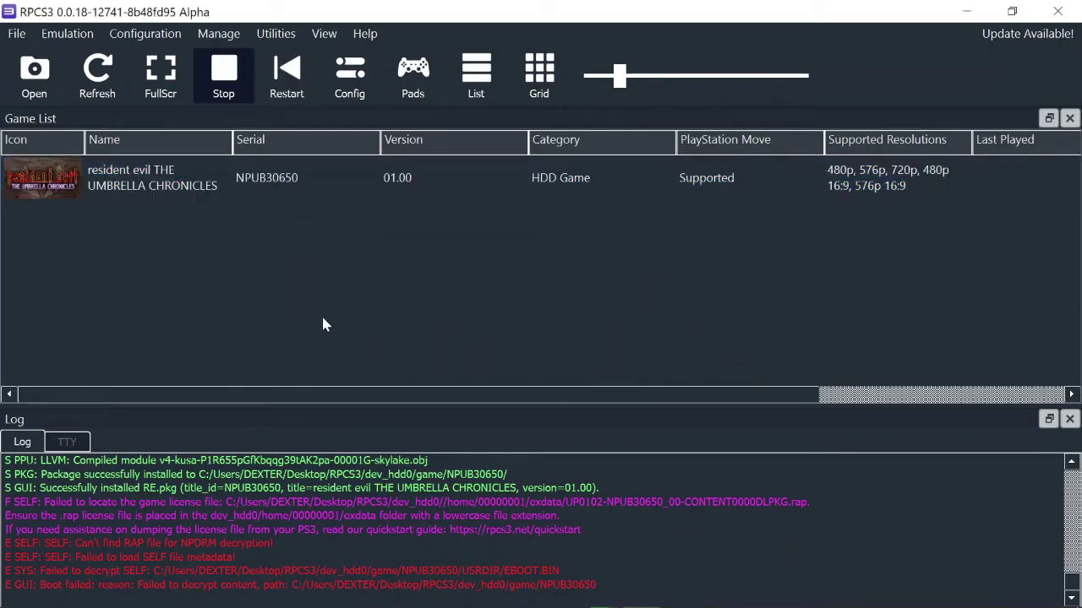
# Step: Install the game's license file UP0102-NPUB30650_00-CONTENT0000DLPKG.RAP from the desktop and check its entry in the log
pyautogui.click(16, 33)
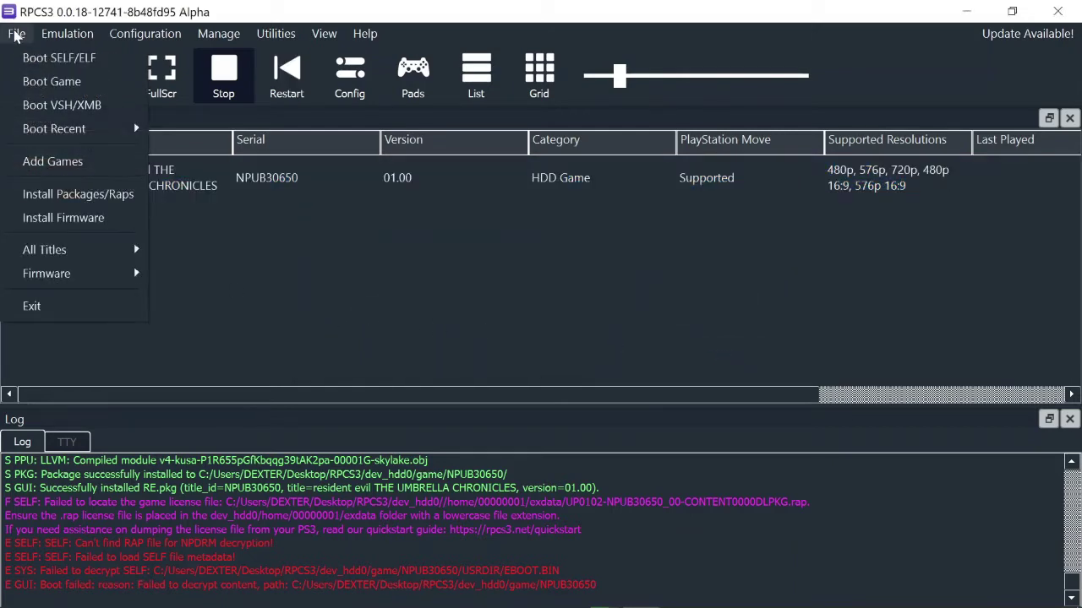
pyautogui.click(114, 196)
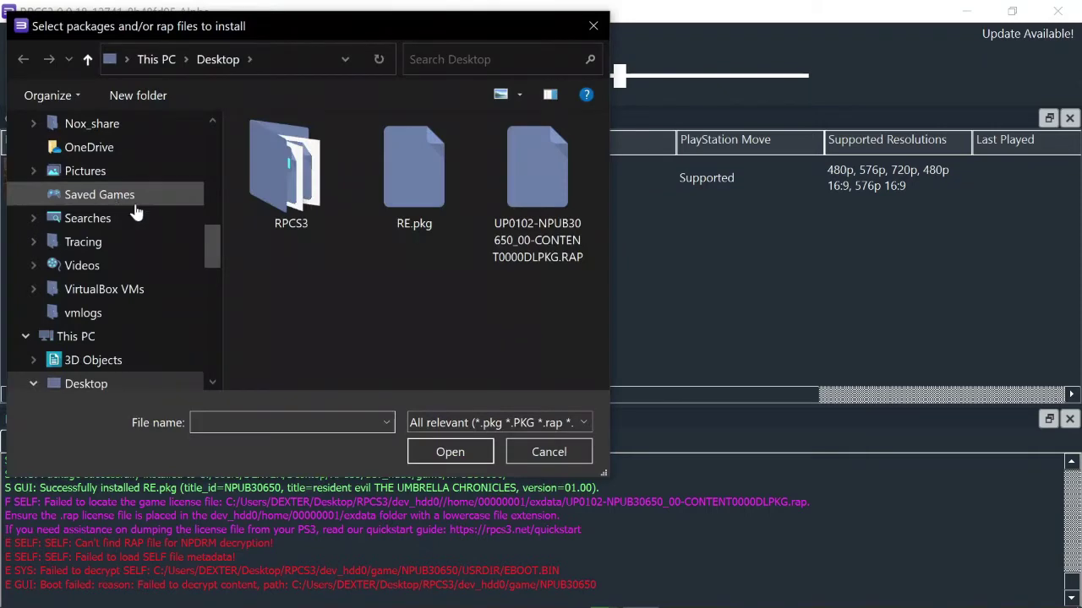
pyautogui.doubleClick(526, 212)
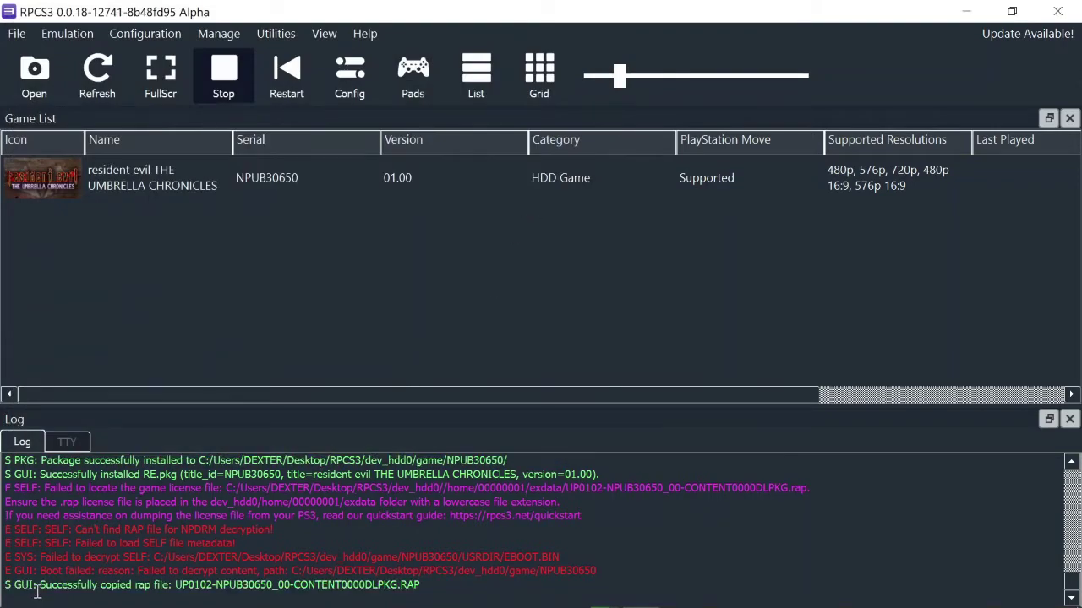
pyautogui.moveTo(18, 585); pyautogui.dragTo(412, 594)
pyautogui.click(413, 585)
# Step: Boot resident evil THE UMBRELLA CHRONICLES with its license installed, and close the game window at the autosave caution
pyautogui.click(244, 187)
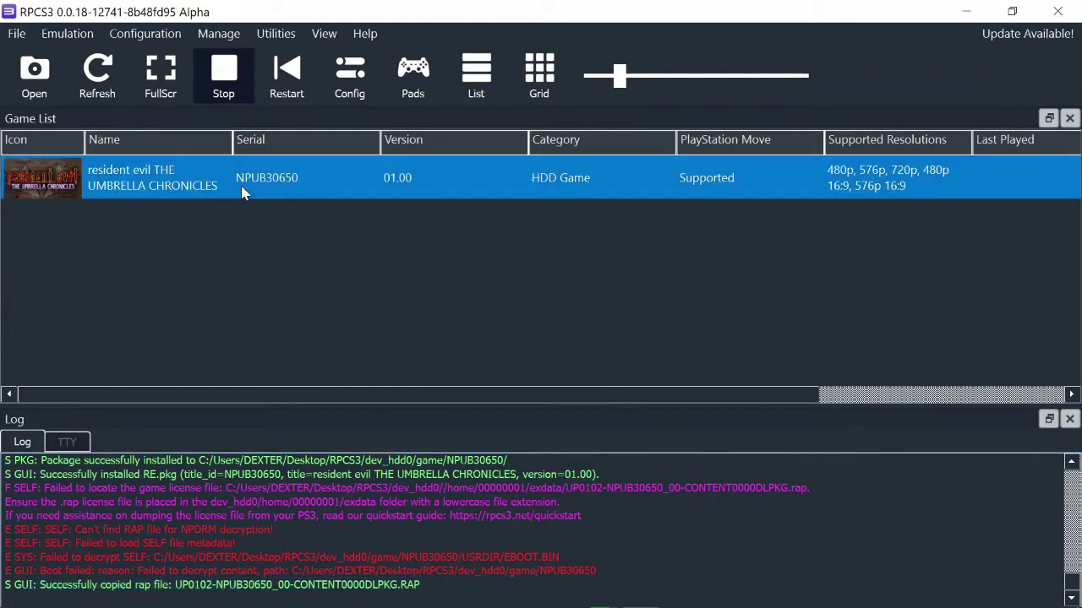
pyautogui.click(300, 76)
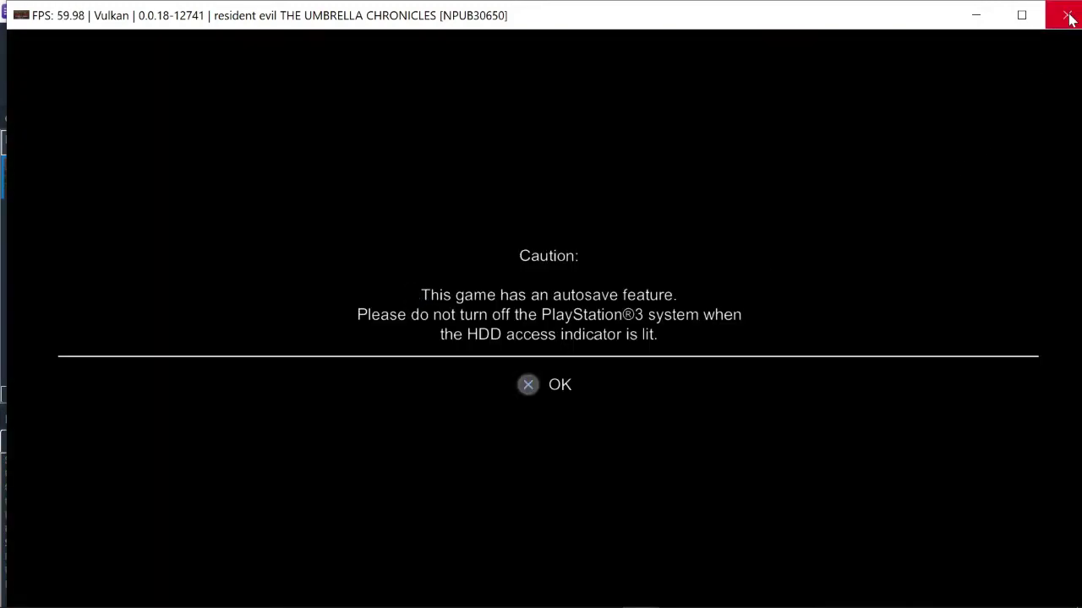
pyautogui.click(1066, 15)
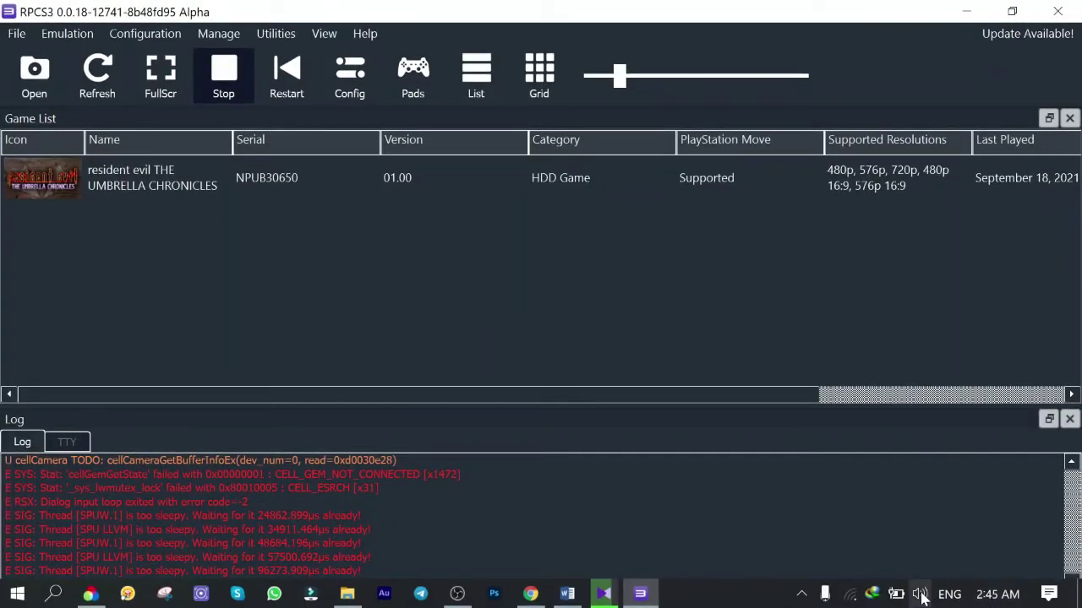
# Step: Switch the Windows playback device to Speakers (Conexant SmartAudio HD) and close the volume panel
pyautogui.click(920, 594)
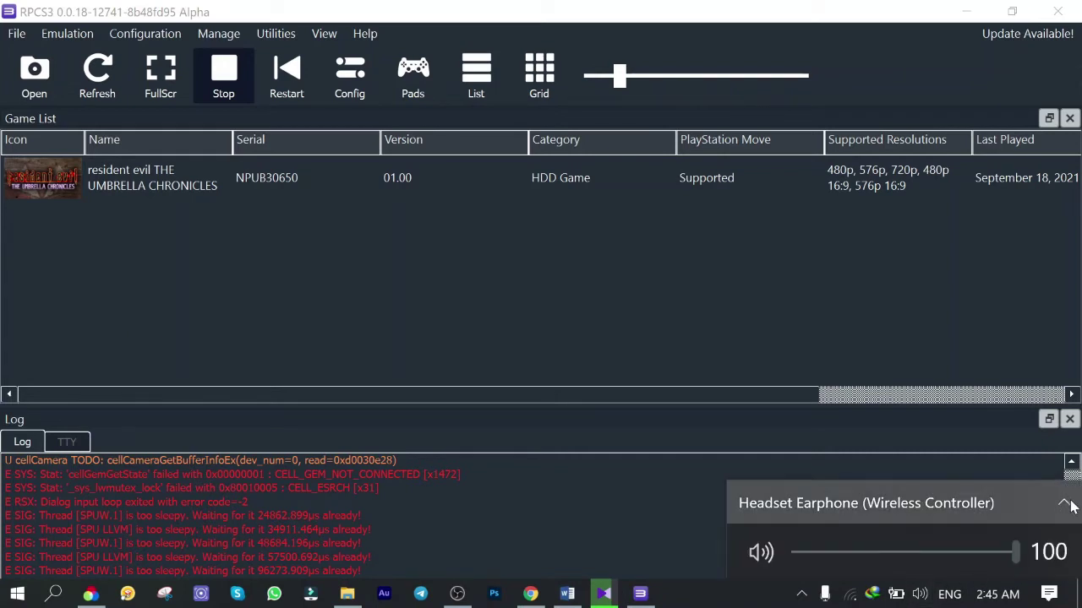
pyautogui.click(1065, 504)
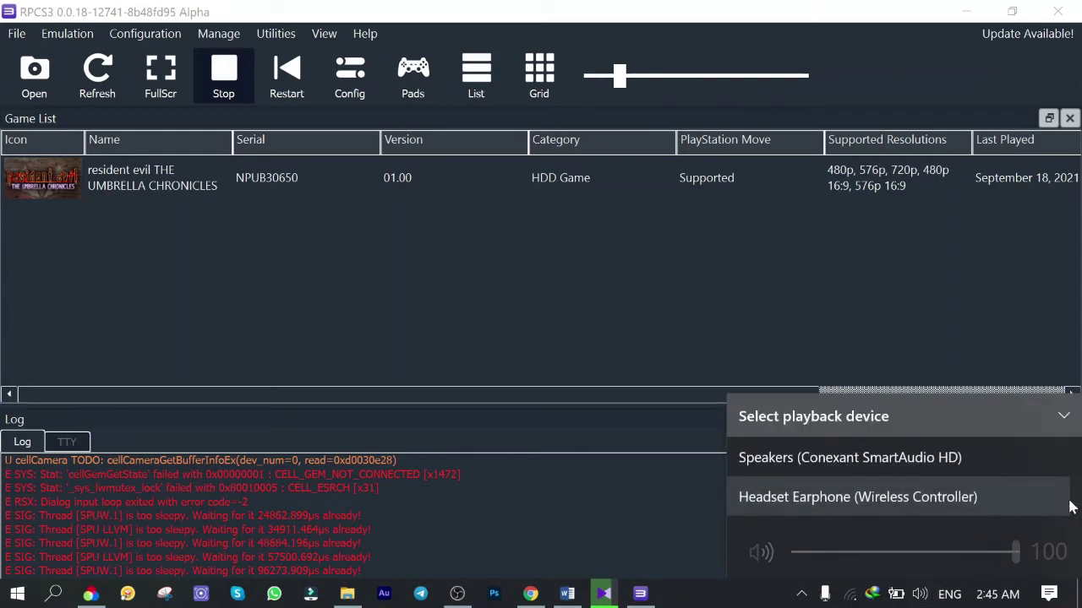
pyautogui.click(863, 457)
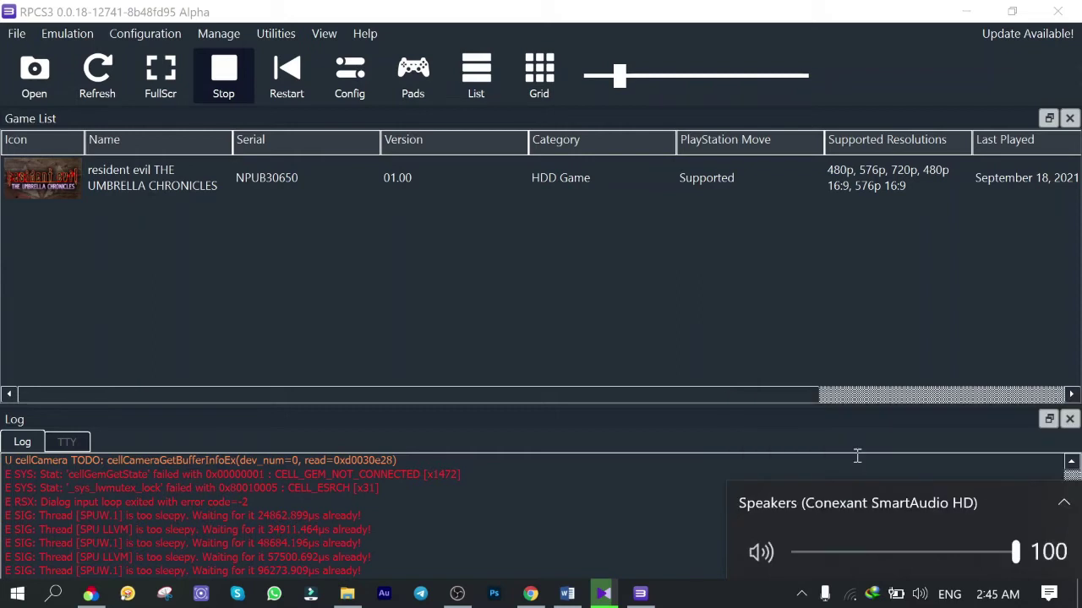
pyautogui.click(1057, 512)
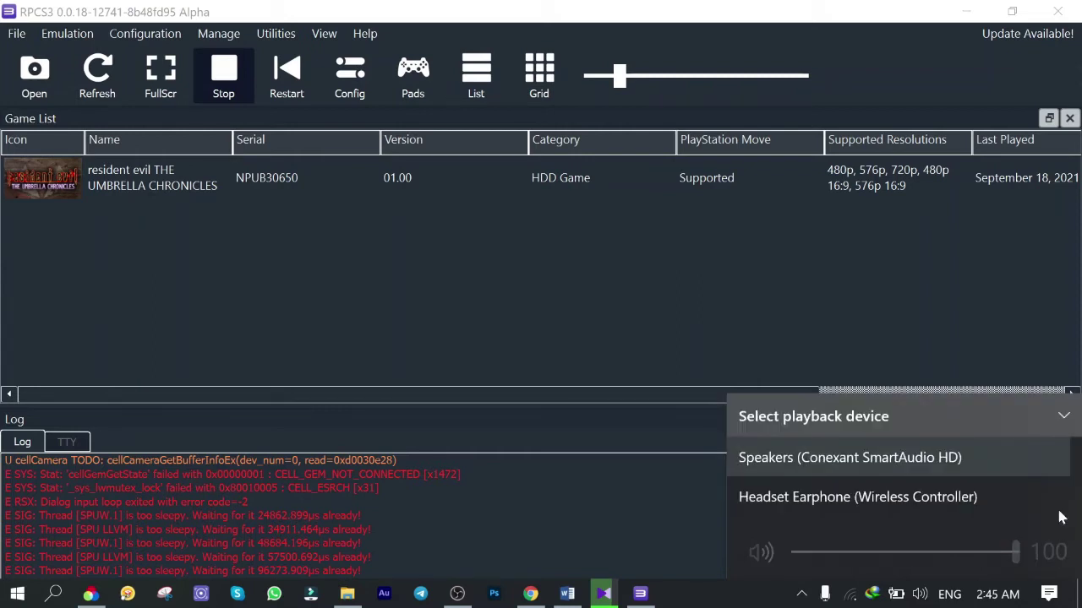
pyautogui.click(733, 603)
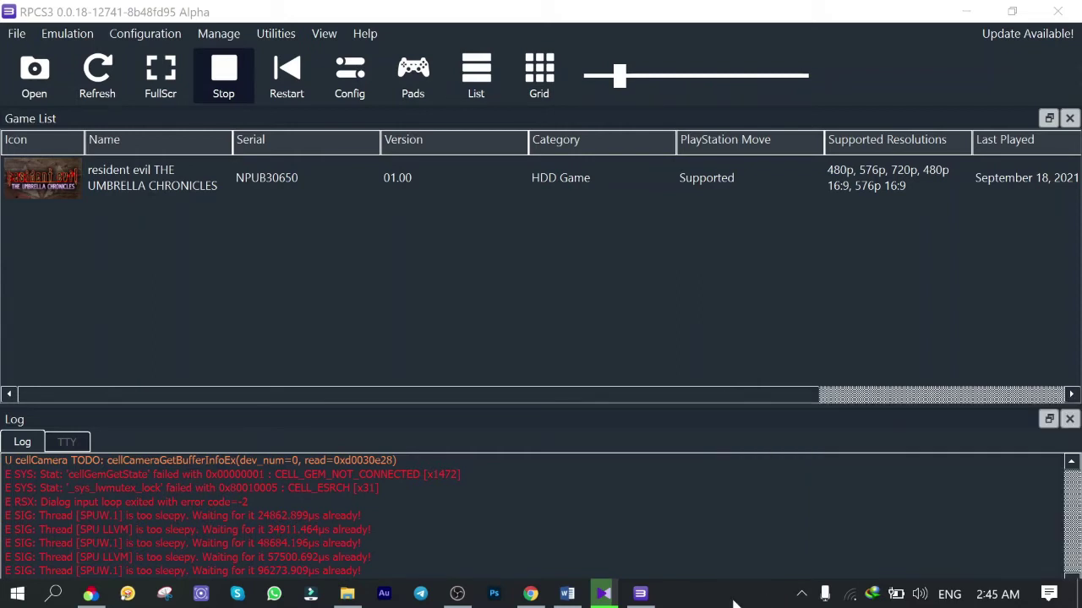
# Step: Restart resident evil THE UMBRELLA CHRONICLES, agree to create its saved data, and return to the emulator's main window
pyautogui.click(287, 73)
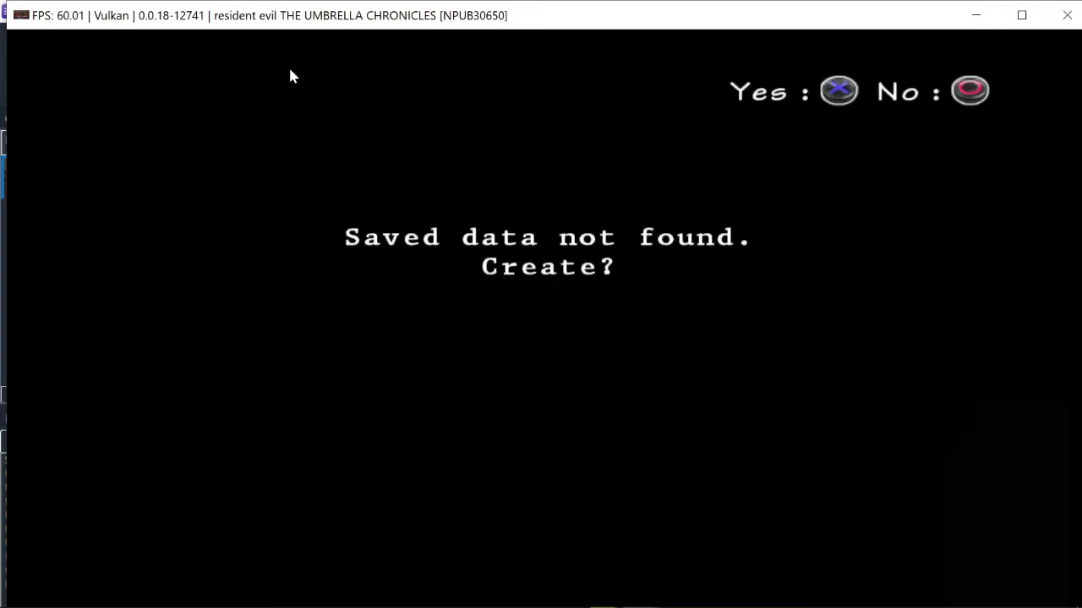
pyautogui.press('x')
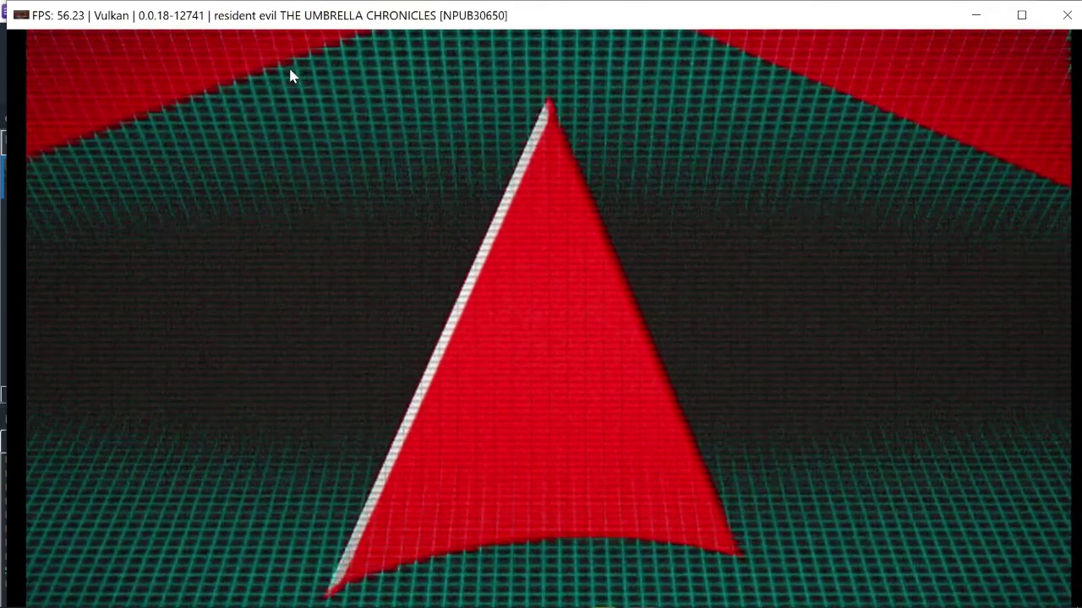
pyautogui.hotkey('alt', 'Tab')
# Step: In the emulator's GPU settings, set the frame limit to 30 and anti-aliasing to Disabled
pyautogui.click(352, 91)
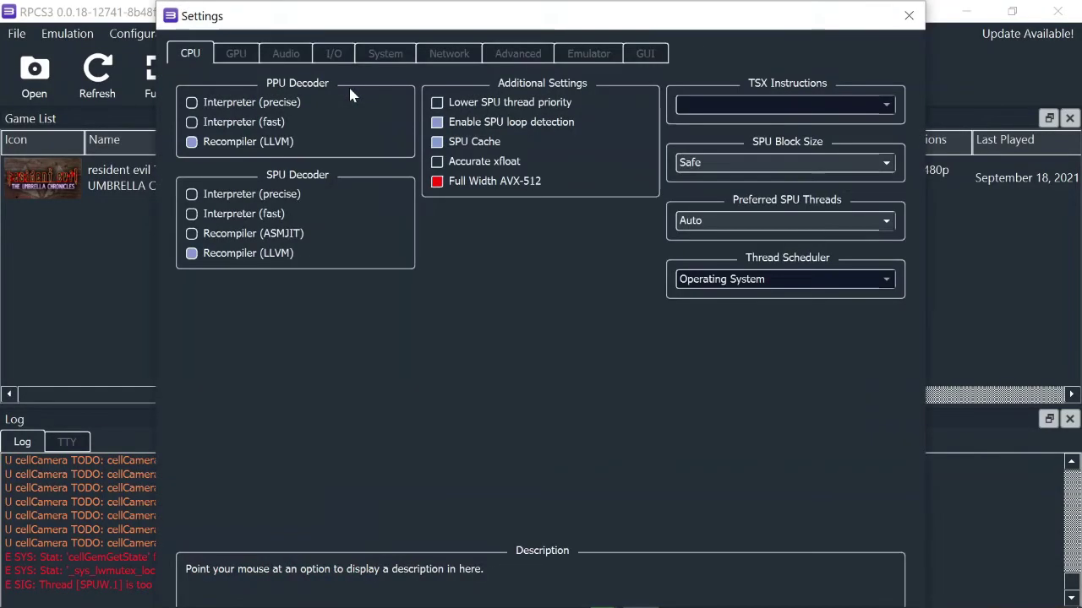
pyautogui.click(254, 53)
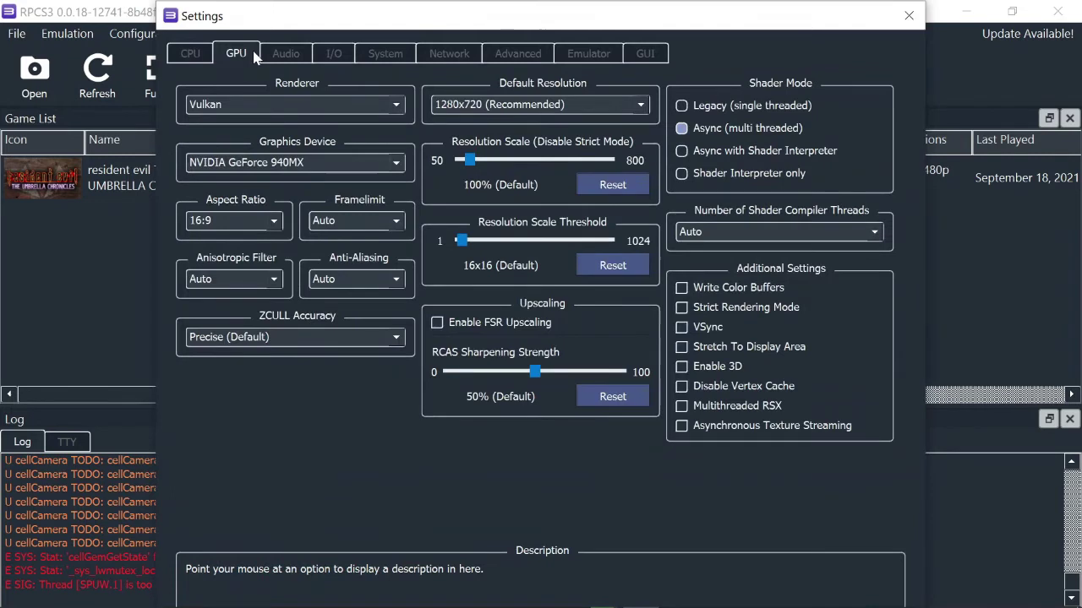
pyautogui.click(376, 223)
pyautogui.click(353, 292)
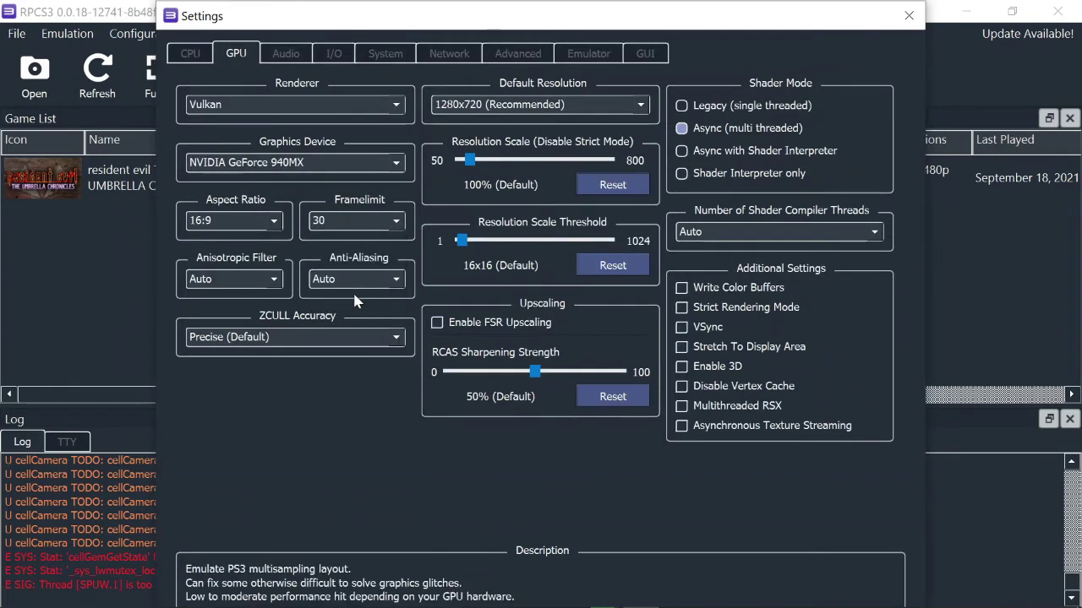
pyautogui.click(378, 281)
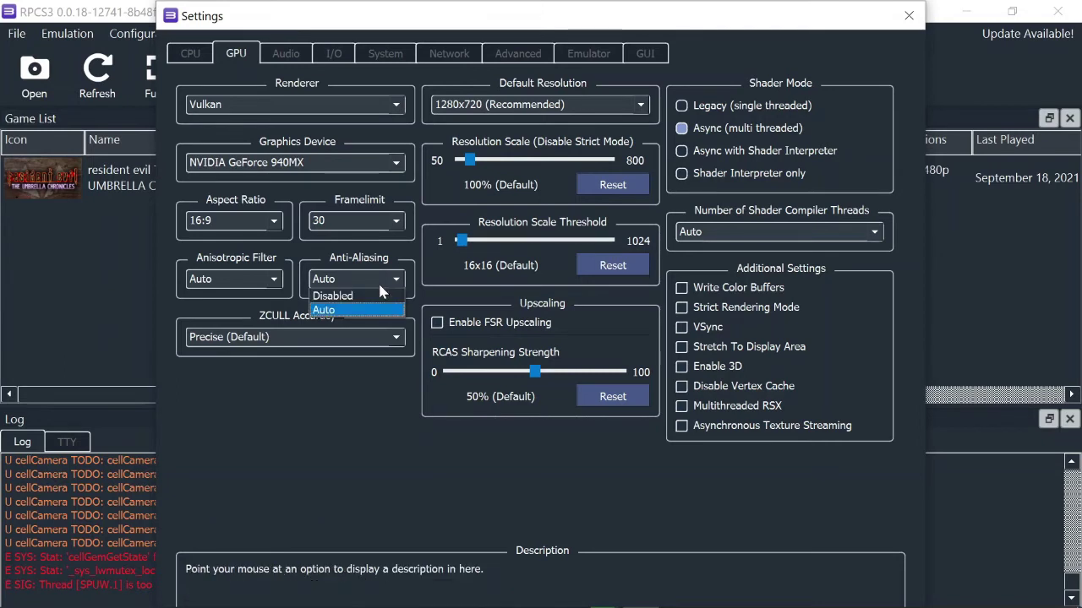
pyautogui.click(380, 295)
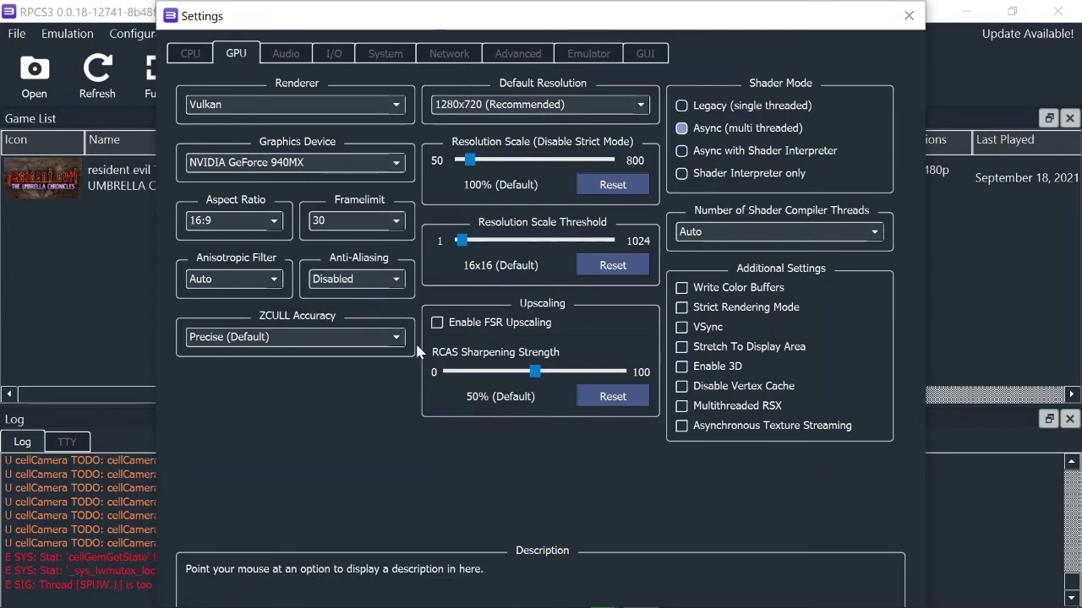
# Step: Set the ZCULL accuracy to Relaxed (Fastest) and the default resolution to 720x480 in the GPU settings
pyautogui.click(372, 337)
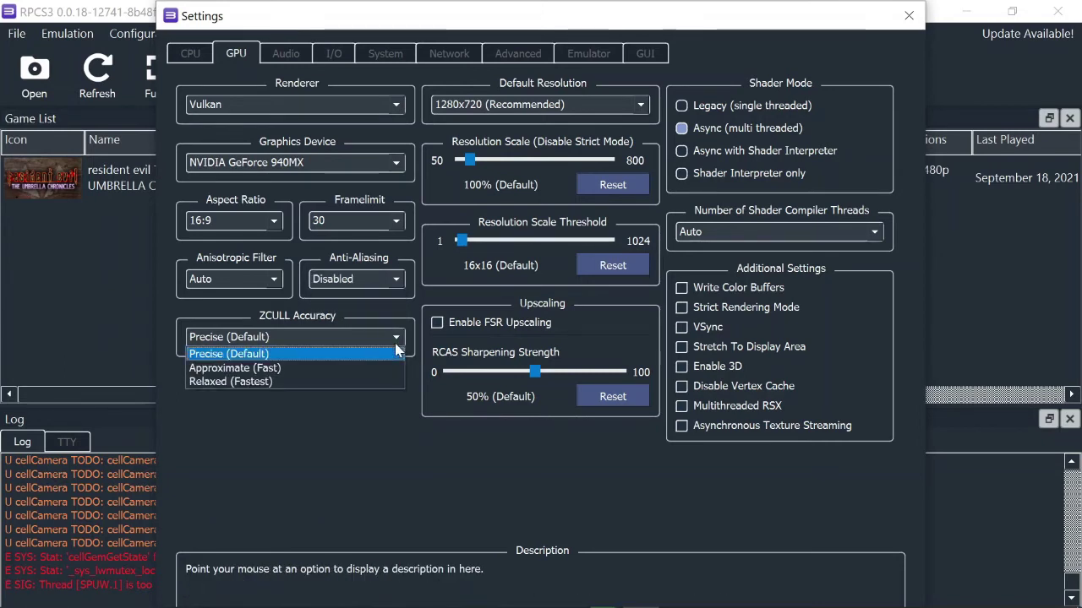
pyautogui.click(265, 382)
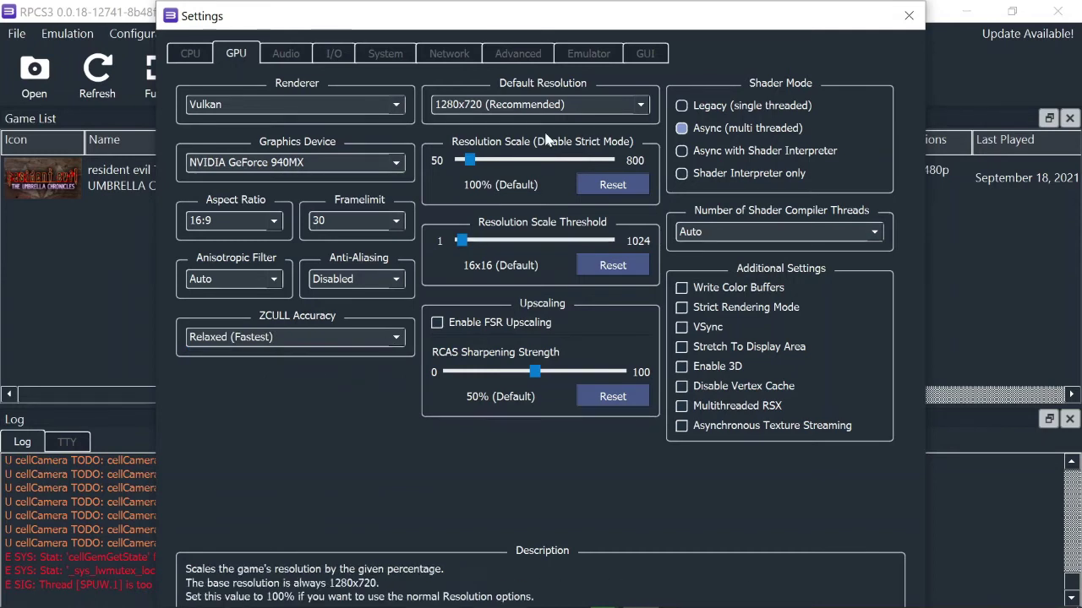
pyautogui.click(541, 105)
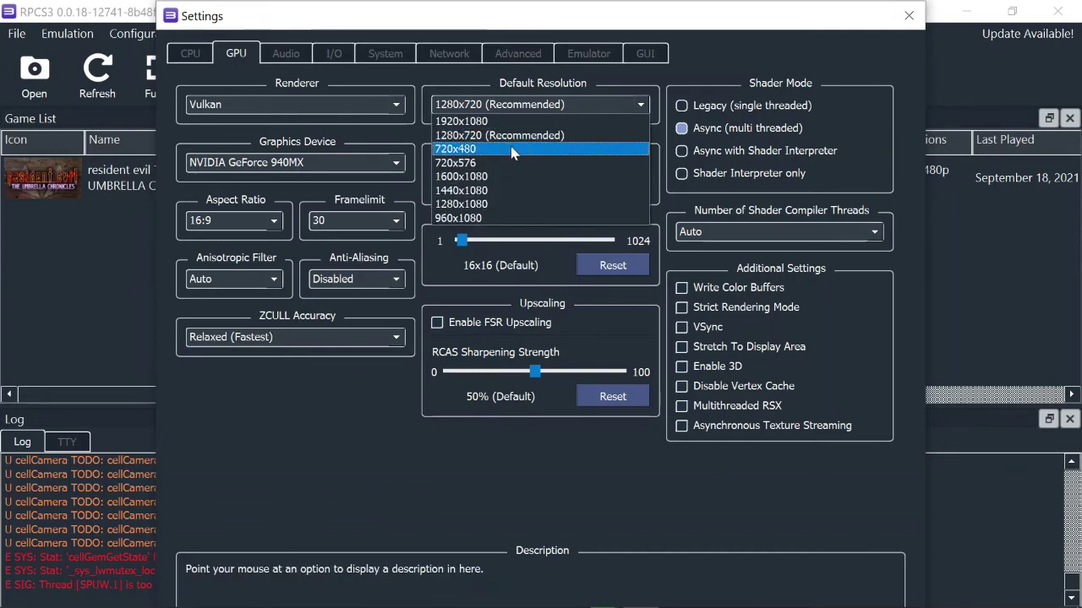
pyautogui.click(512, 150)
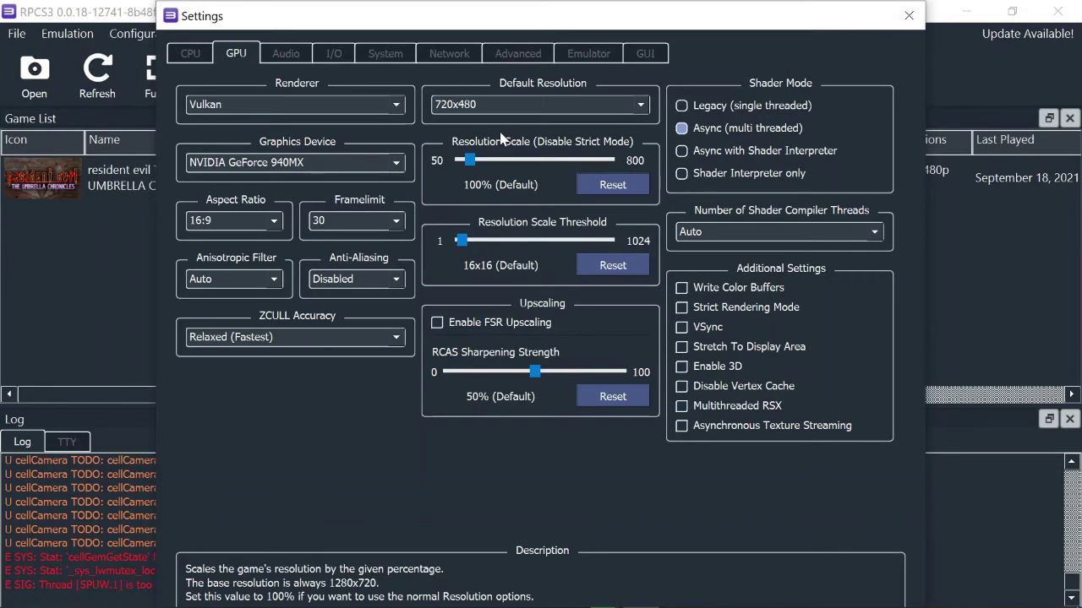
# Step: Set the emulator's audio output to OpenAL and save the settings
pyautogui.click(288, 53)
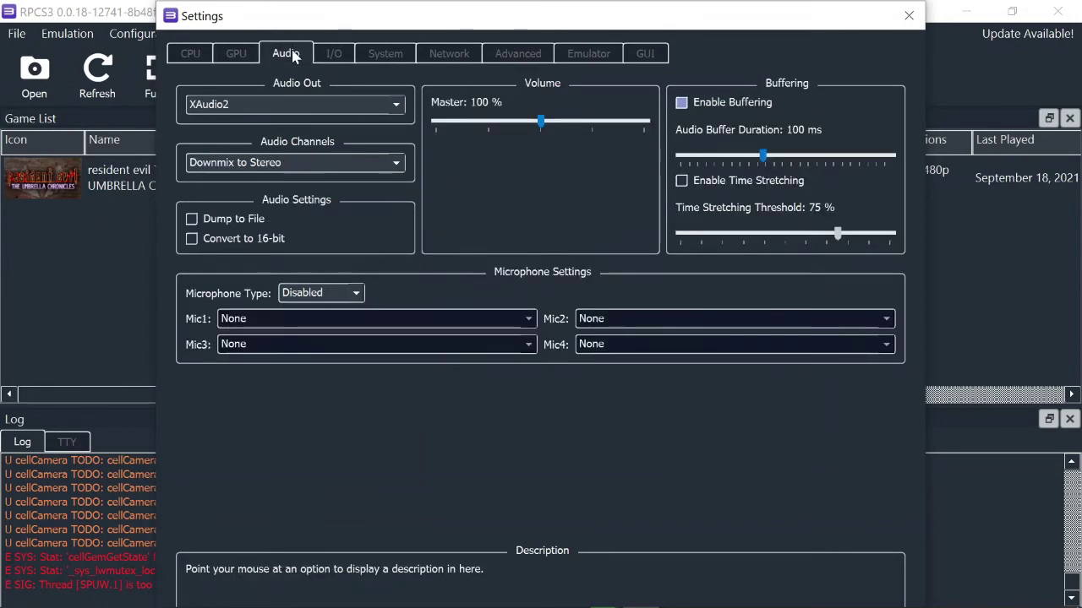
pyautogui.click(398, 107)
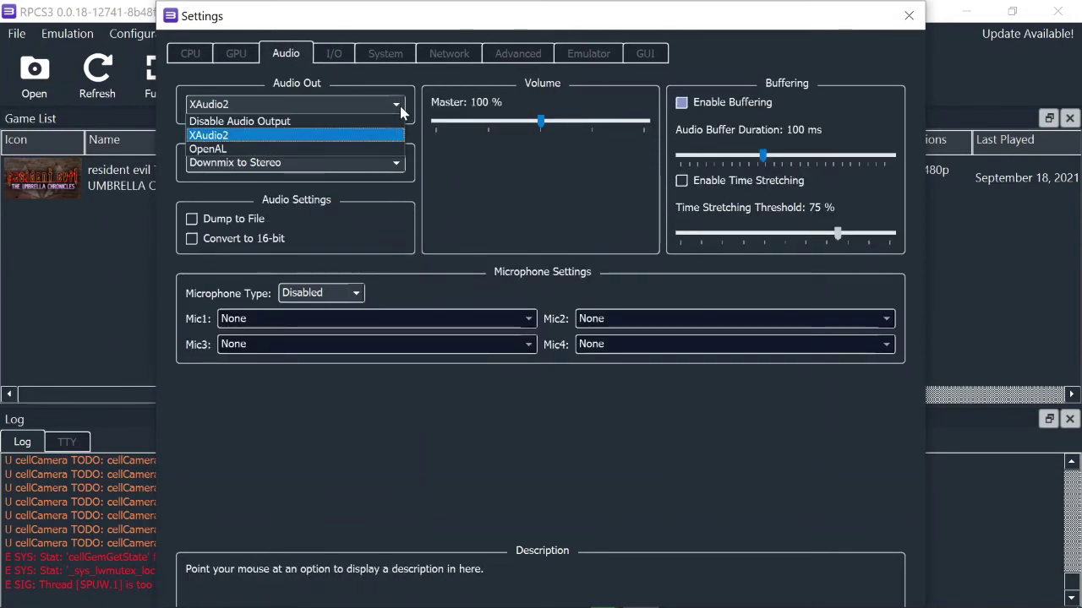
pyautogui.click(211, 149)
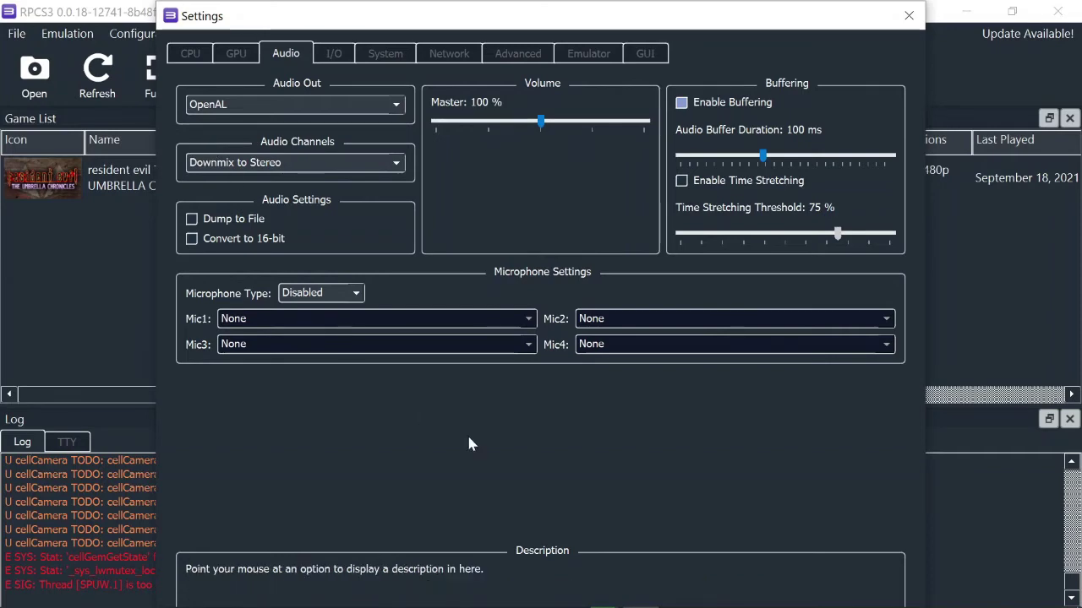
pyautogui.press('Return')
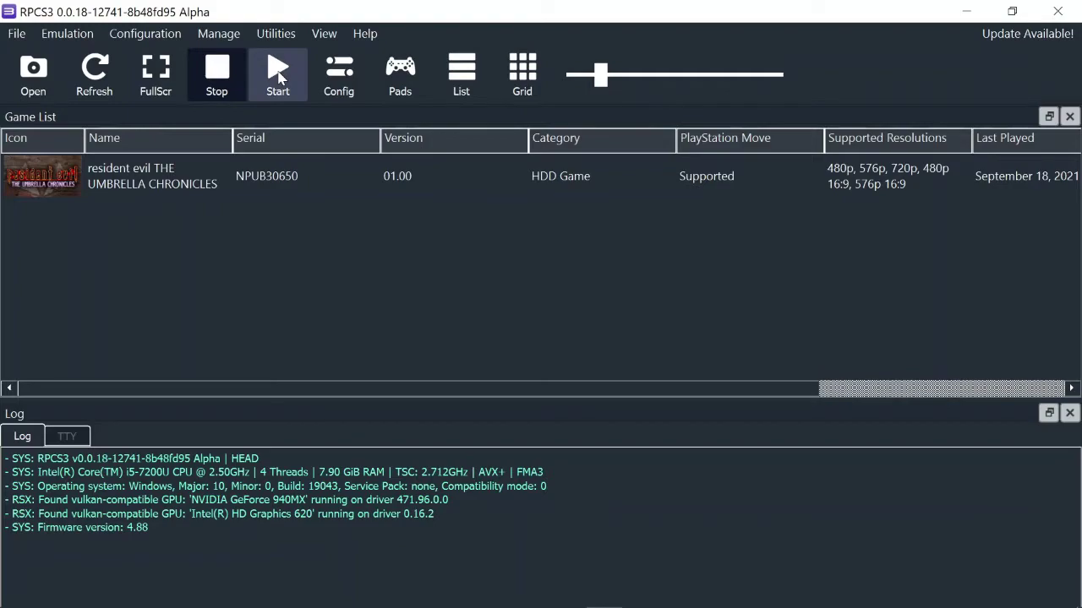
# Step: Start the game again and choose File.01 as the file to save to
pyautogui.click(278, 75)
pyautogui.click(823, 49)
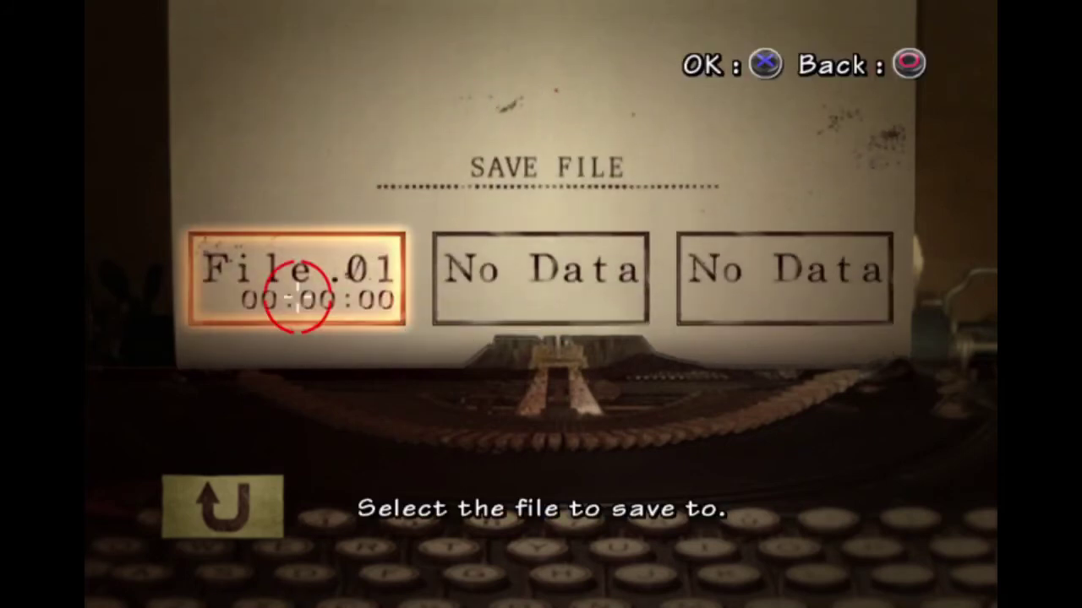
pyautogui.click(297, 296)
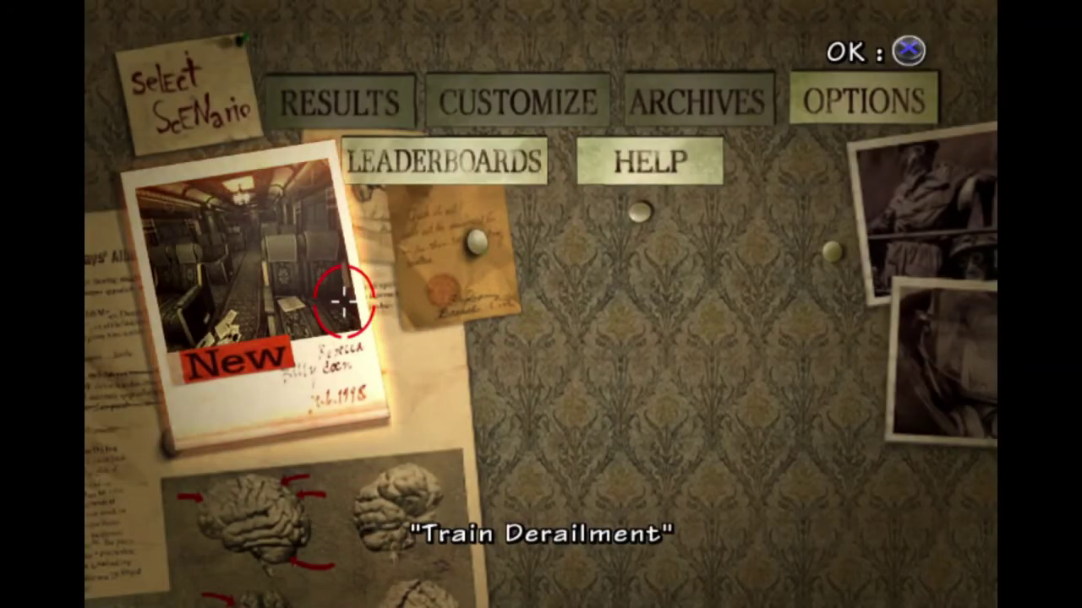
# Step: Select the "Train Derailment" scenario and its chapter "Train Derailment 1", and confirm 1P's equipment with Shotgun (Lv.1)
pyautogui.click(342, 300)
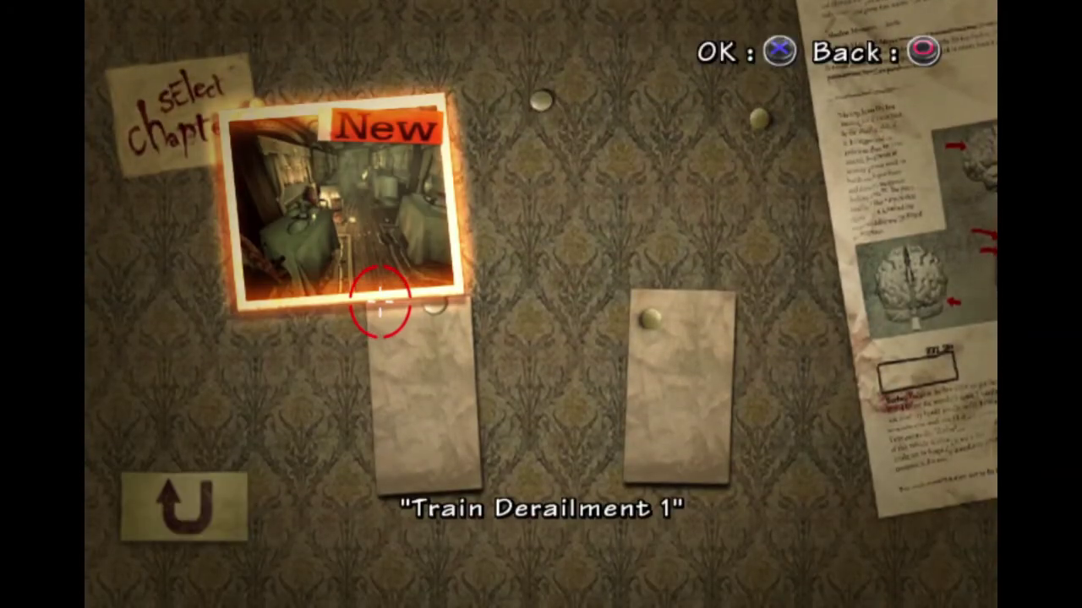
pyautogui.click(380, 301)
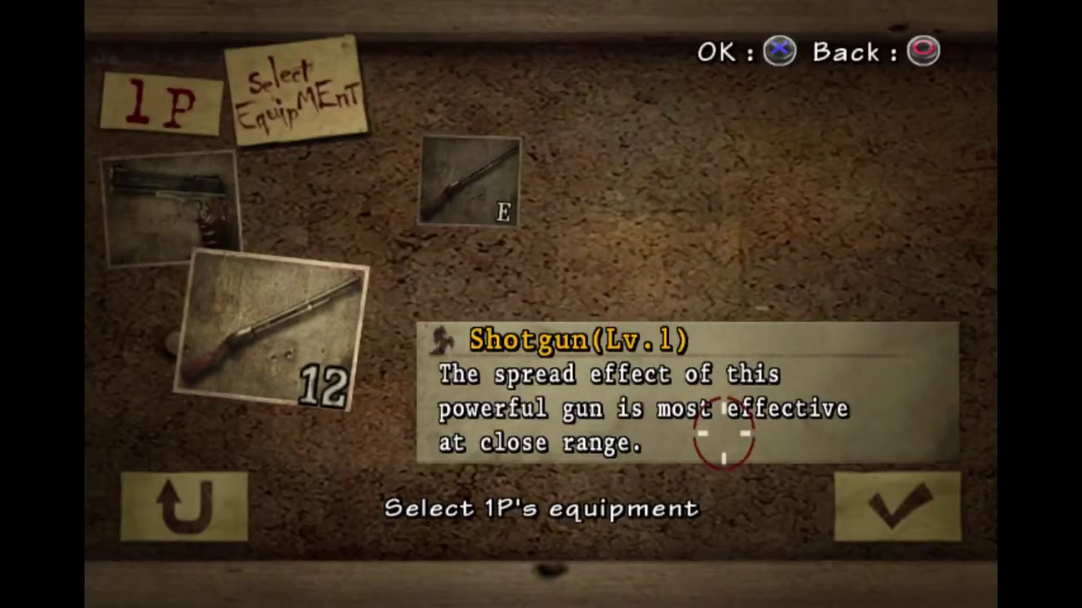
pyautogui.click(850, 502)
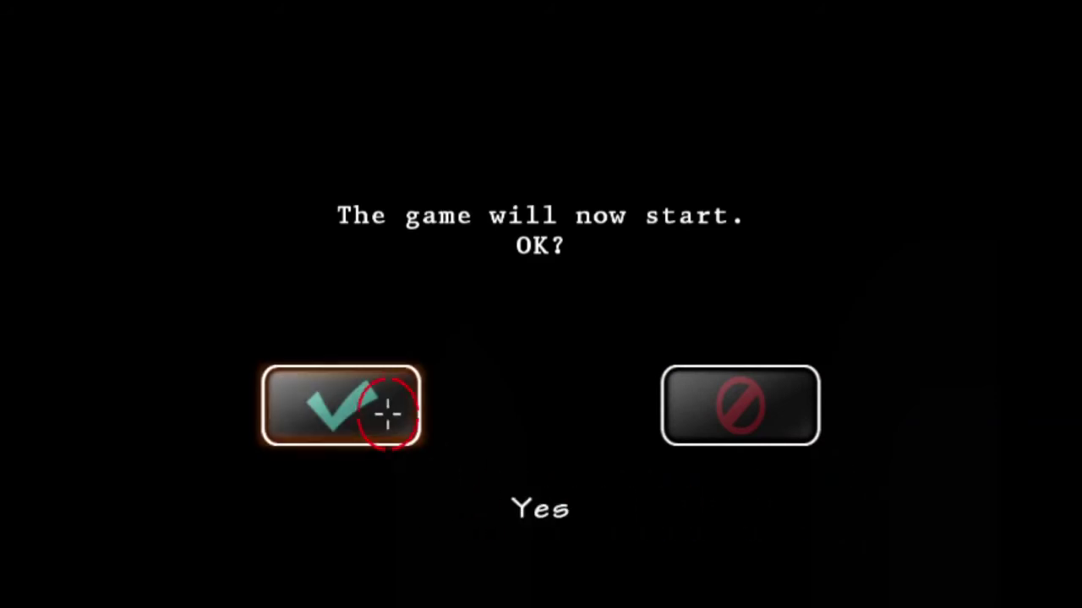